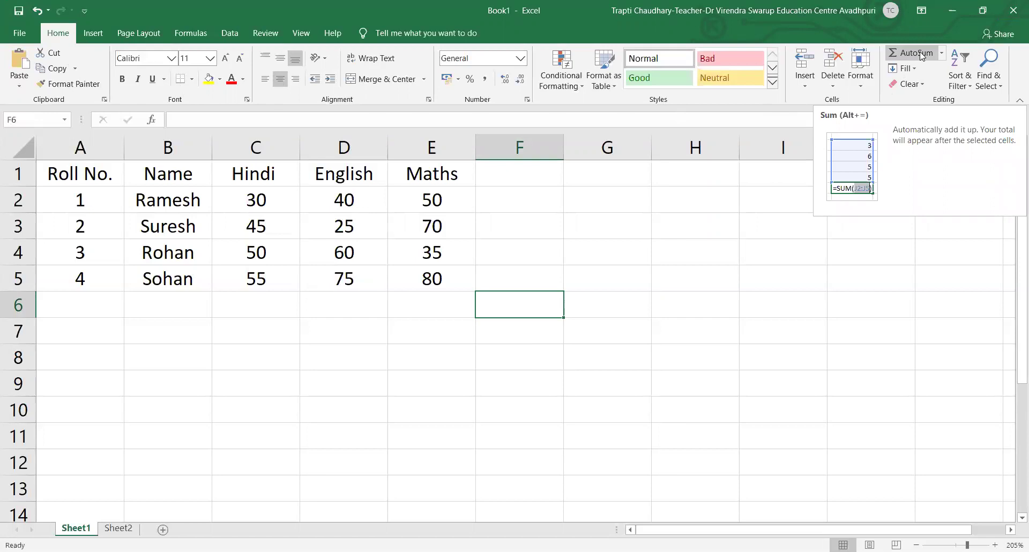
click(615, 287)
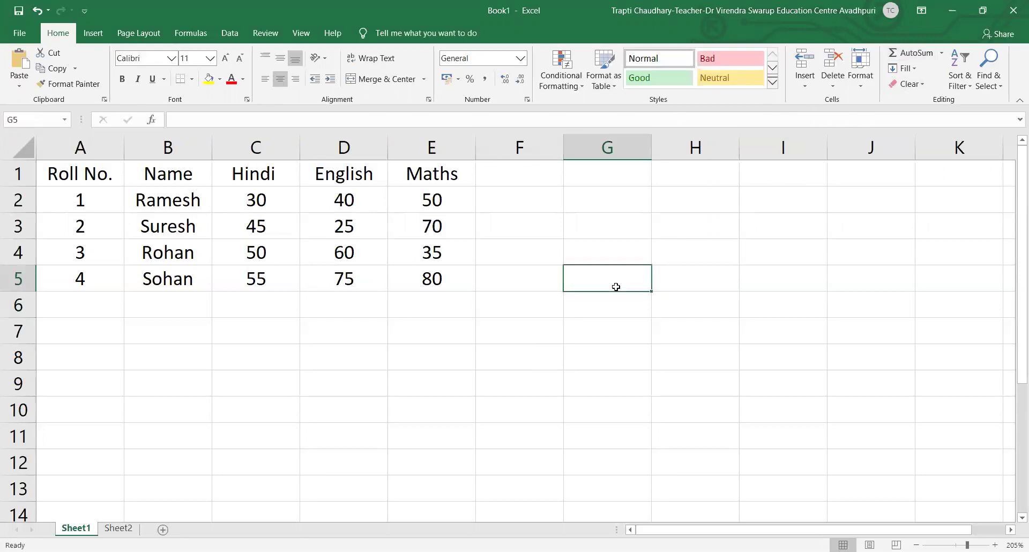
click(498, 202)
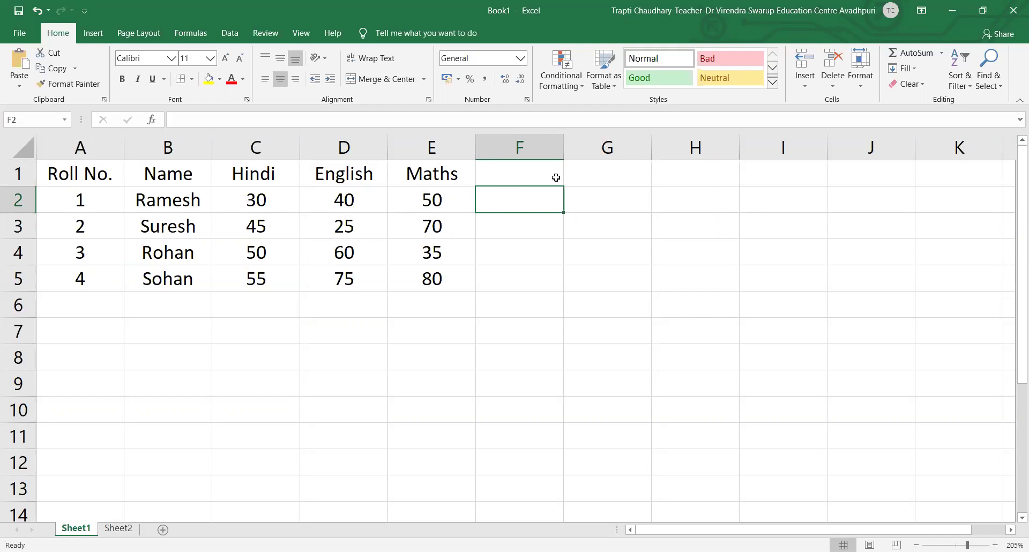
click(911, 53)
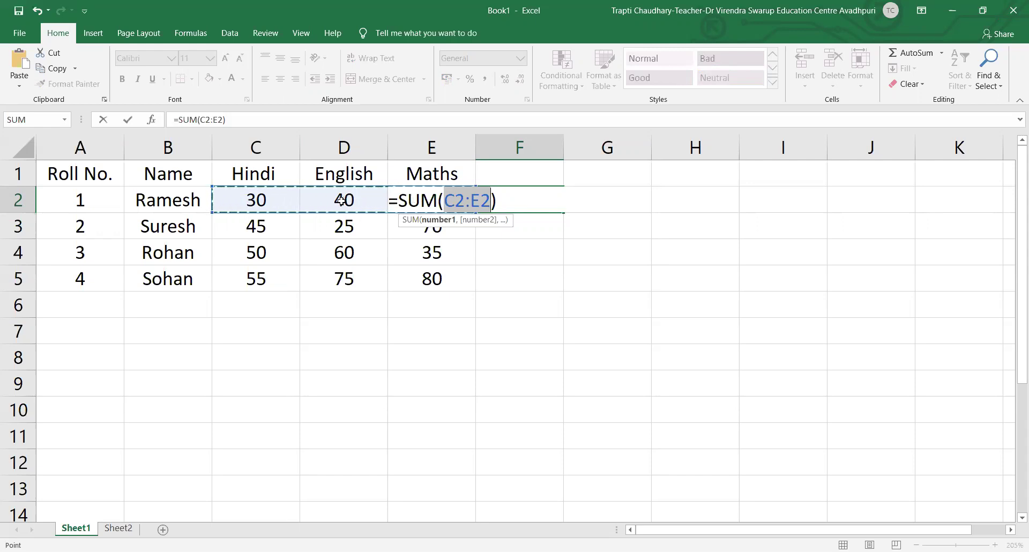
click(341, 200)
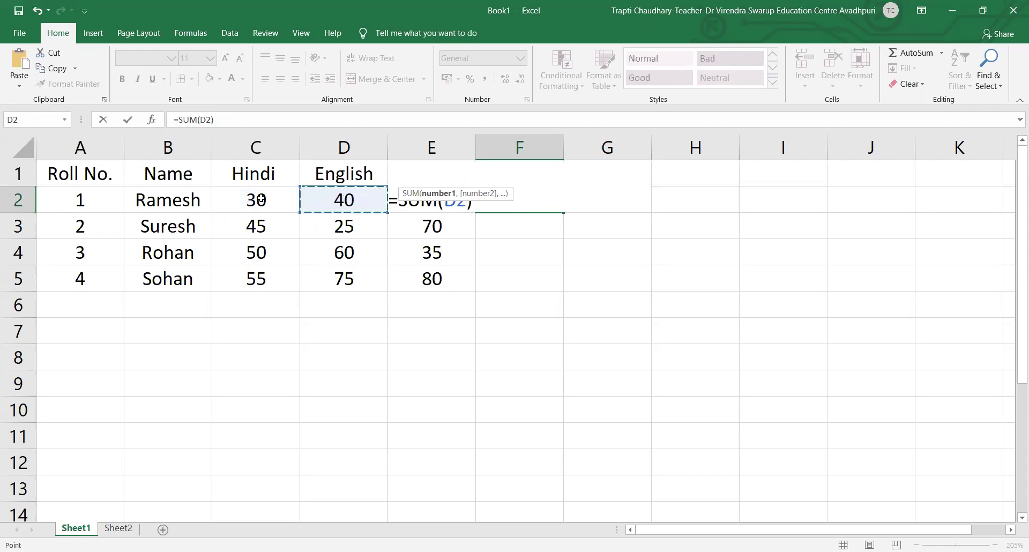
key(Escape)
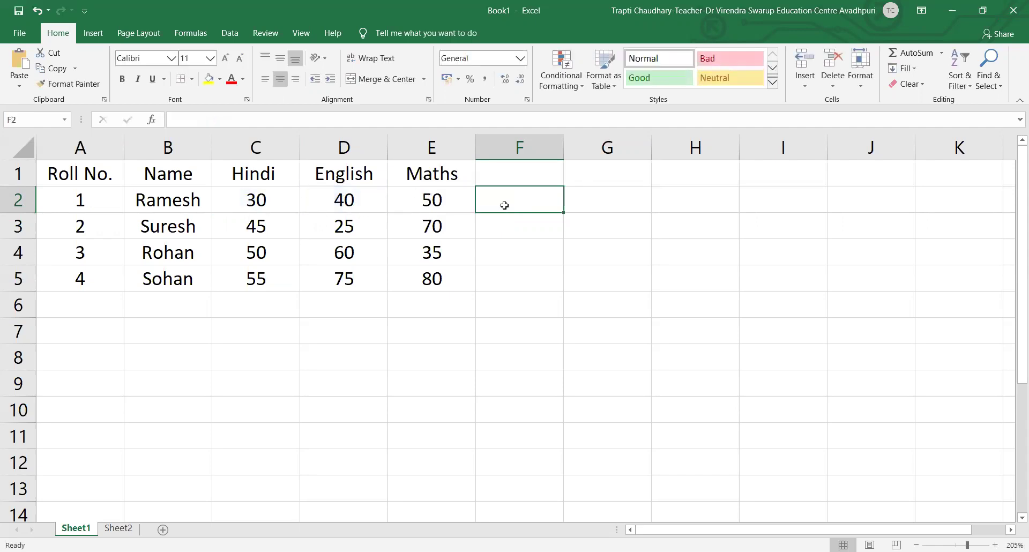
- Total the Hindi, English and Maths marks of row 2 in cell F2 with AutoSum over C2:E2
click(910, 54)
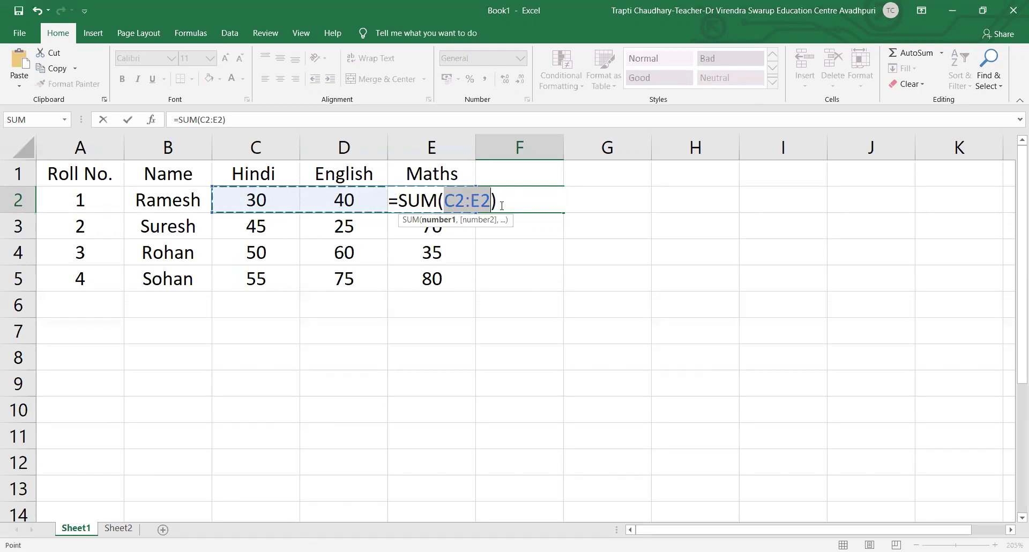
key(Return)
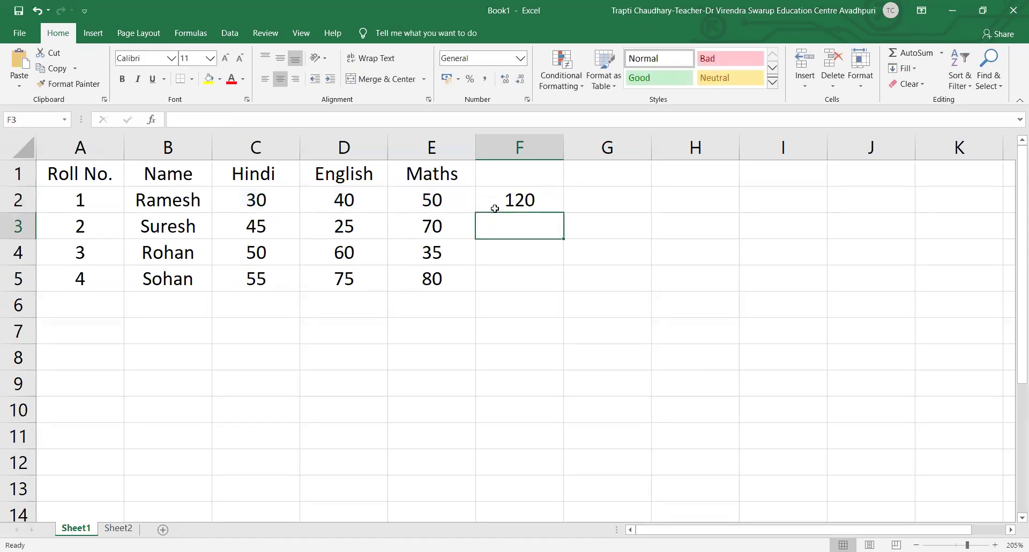
click(496, 204)
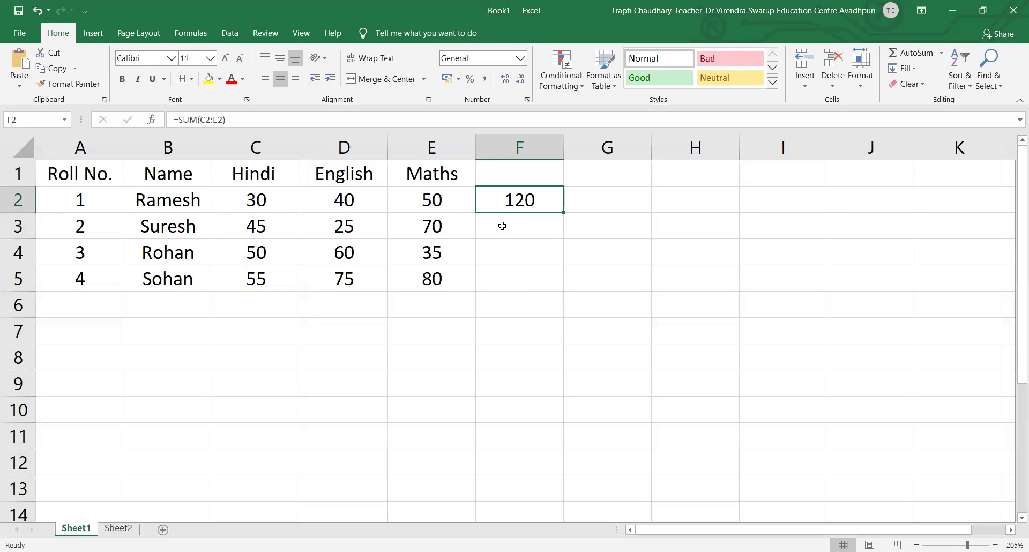
- Examine the Hindi, English and Maths marks in row 3, from C3 to E3
click(503, 226)
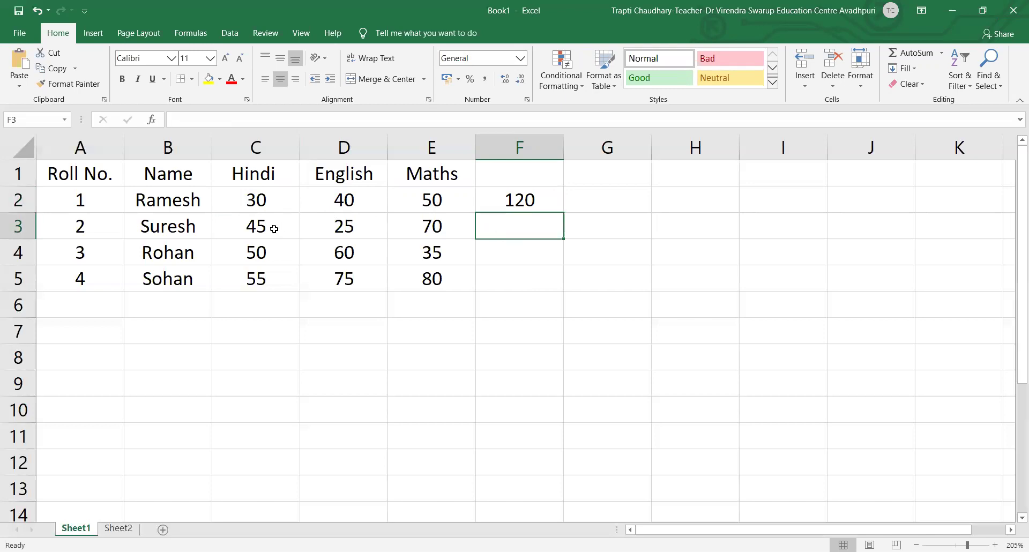
click(272, 229)
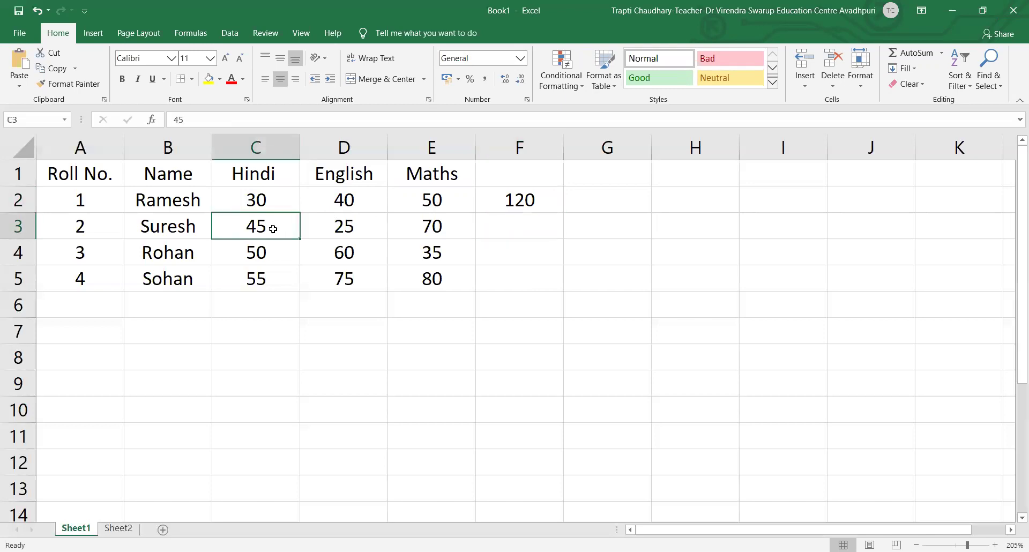
click(362, 227)
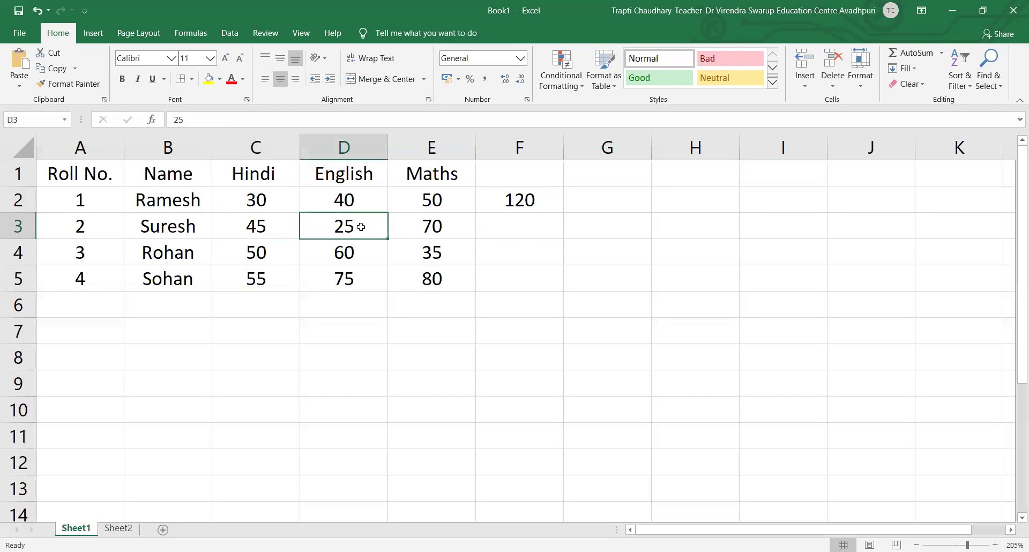
click(425, 225)
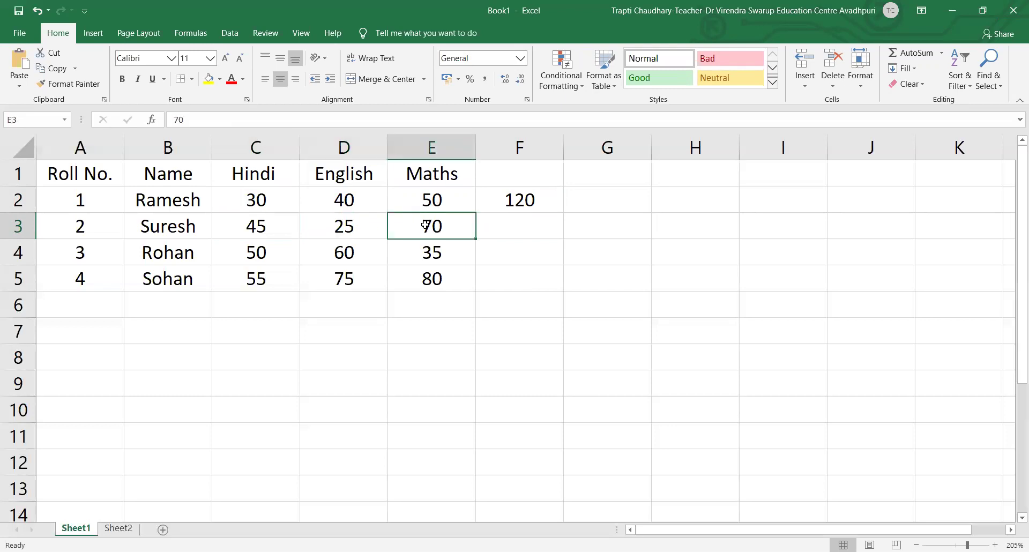
click(524, 226)
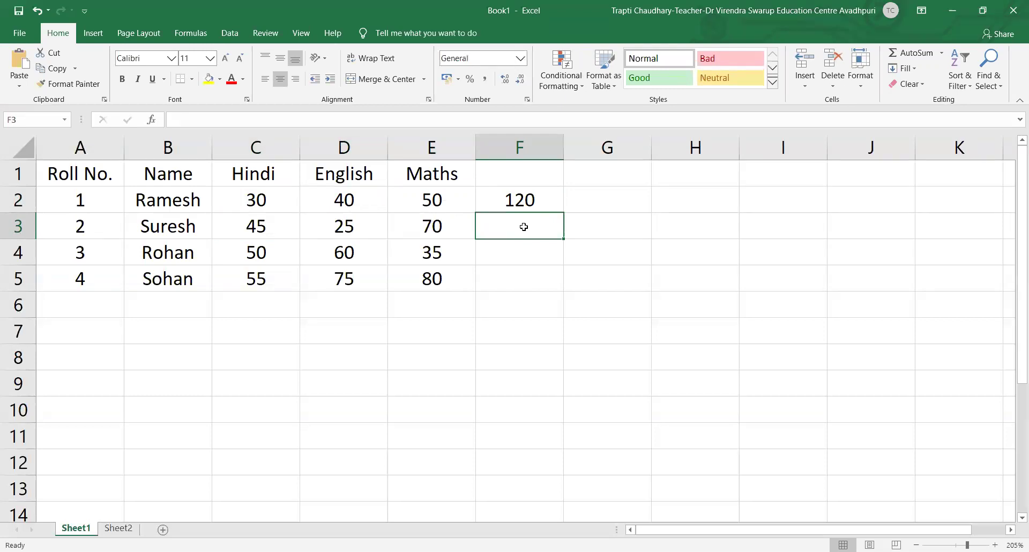
click(508, 348)
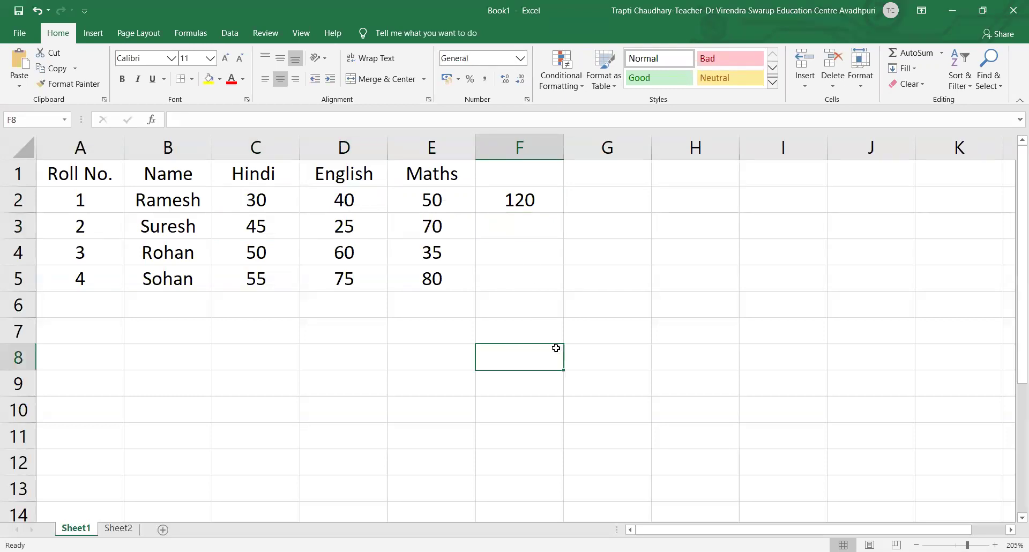
click(621, 310)
- Total the row 3 marks in cell F3 with AutoSum over C3:E3
click(492, 229)
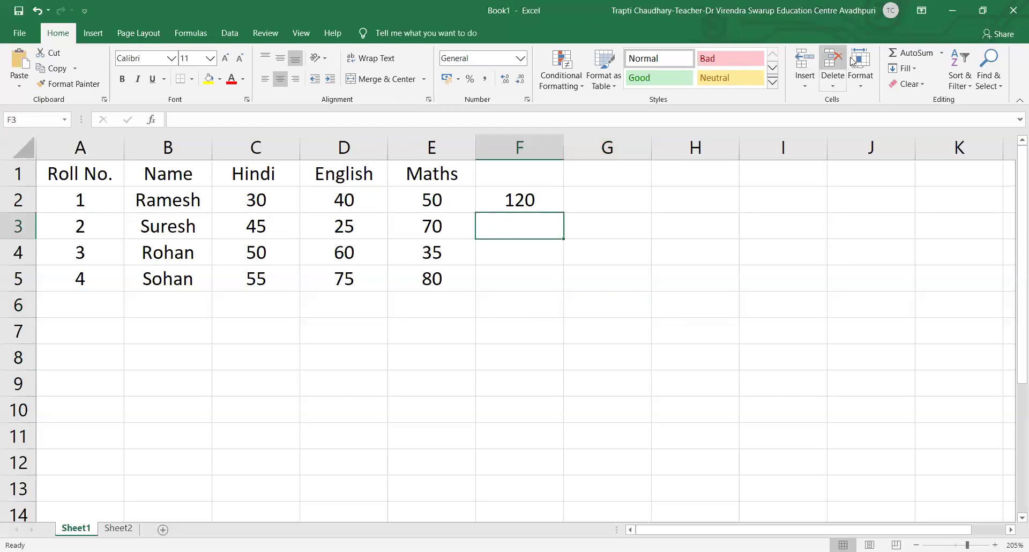
click(904, 55)
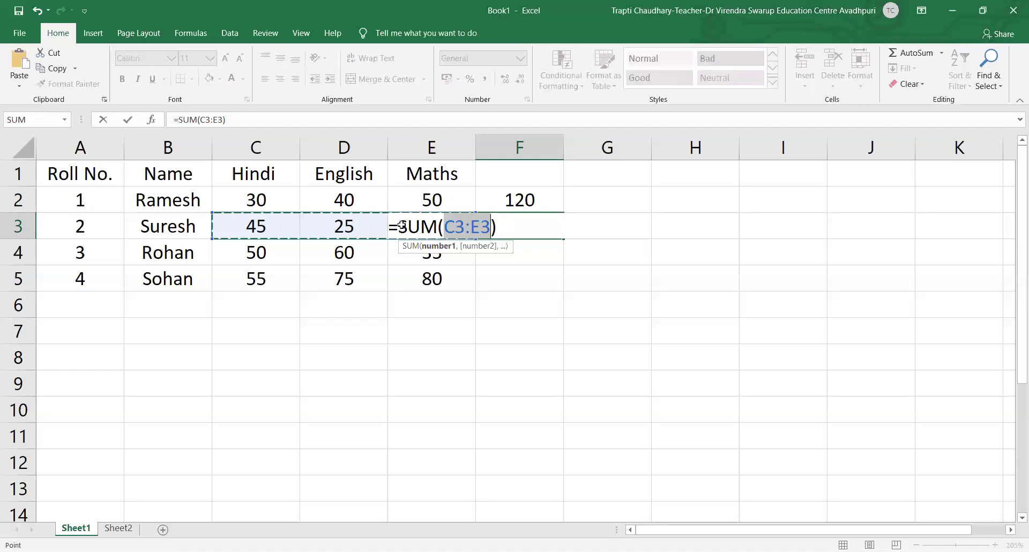
key(Return)
click(496, 222)
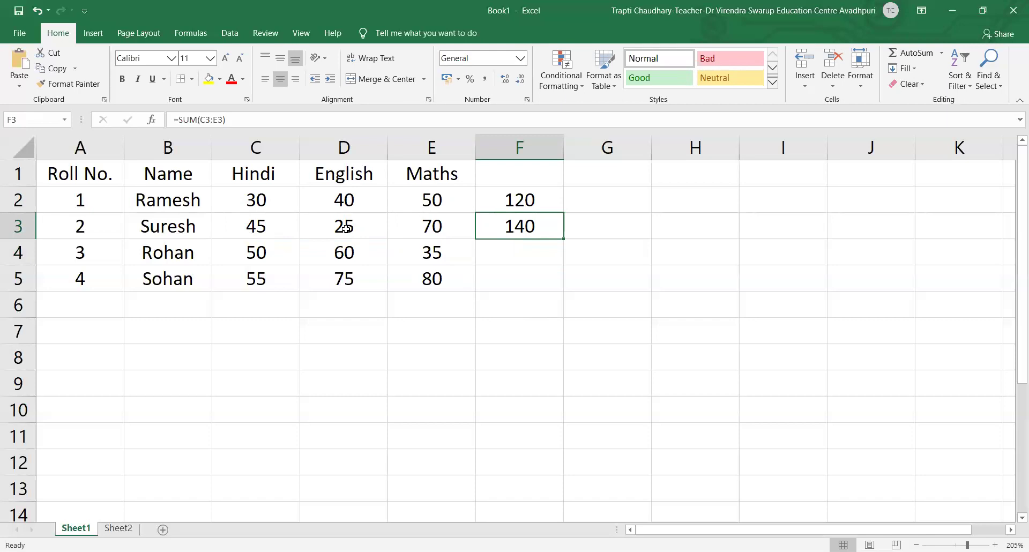
- Insert an AutoSum formula in cell F4 and clear its suggested range F2:F3
click(495, 252)
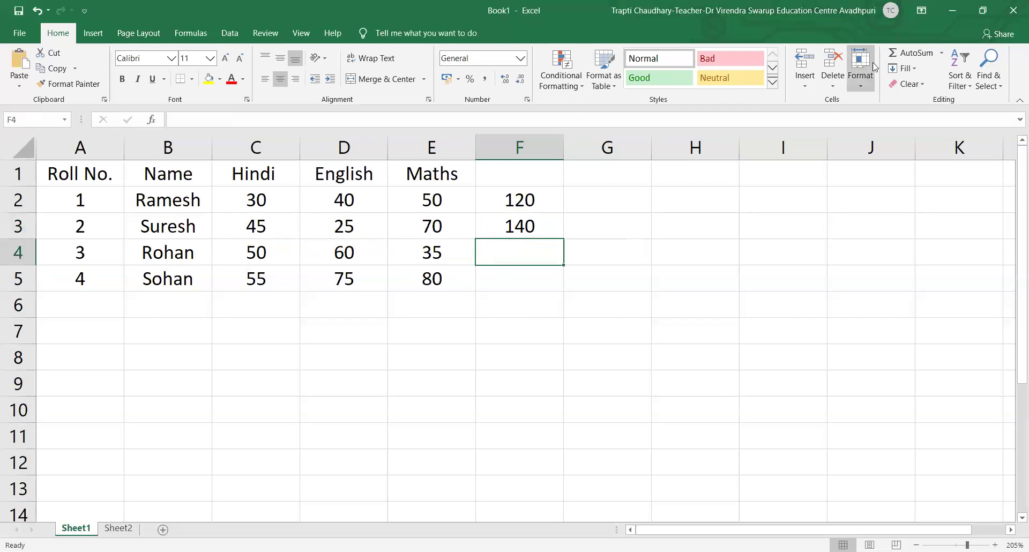
click(914, 53)
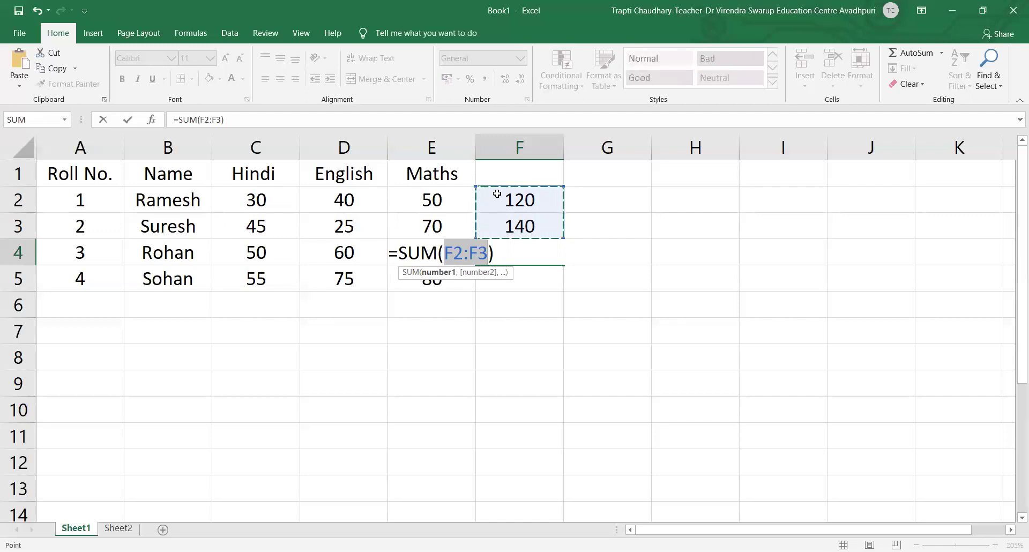
click(488, 254)
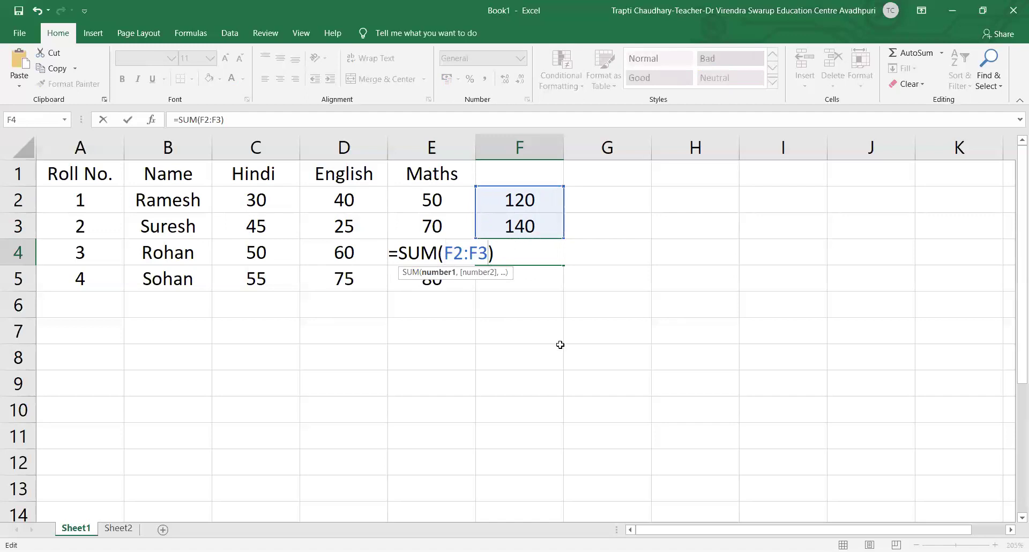
key(BackSpace)
key(BackSpace)
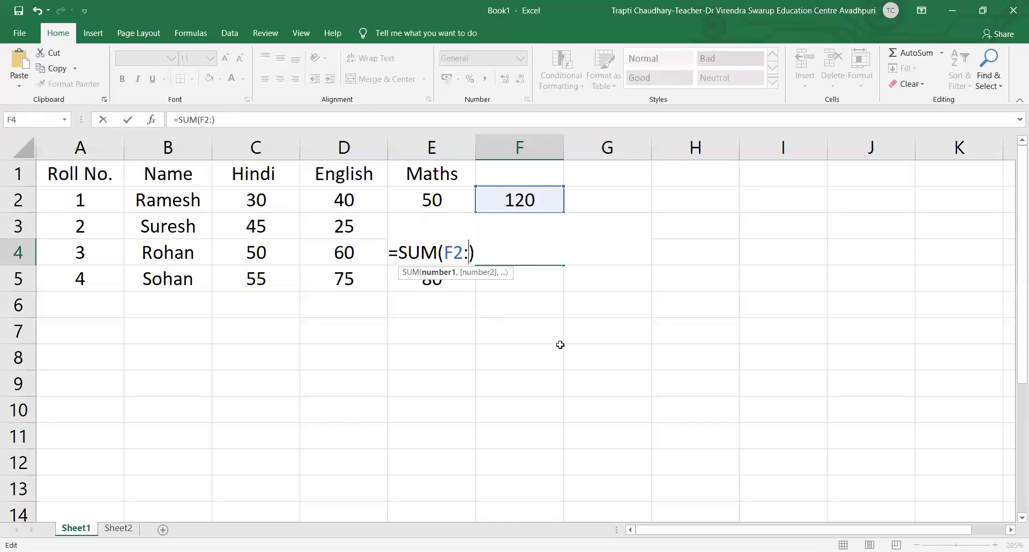
key(BackSpace)
key(BackSpace)
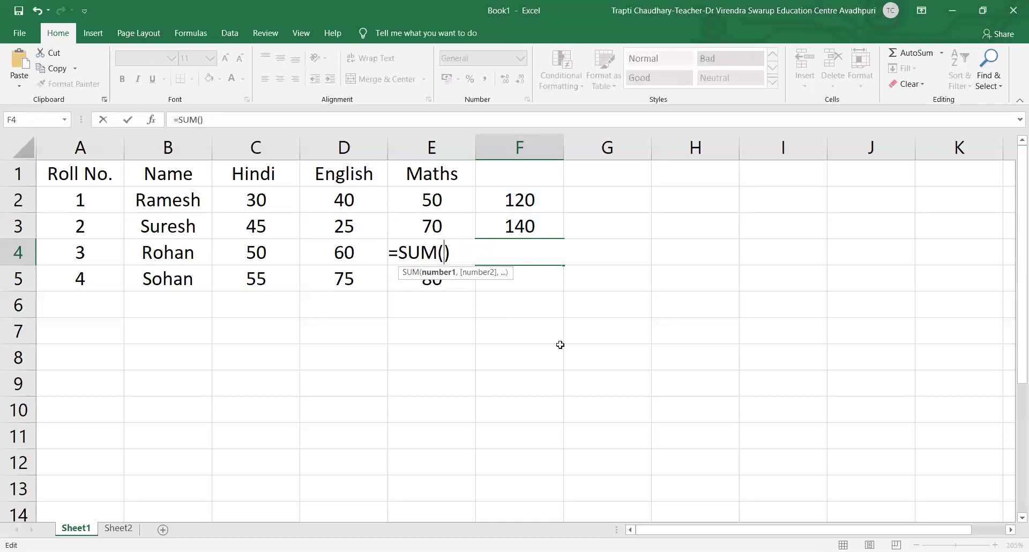
- Complete the SUM formula in F4 with the range c4:e4 and check it against the row 4 marks
text(b4)
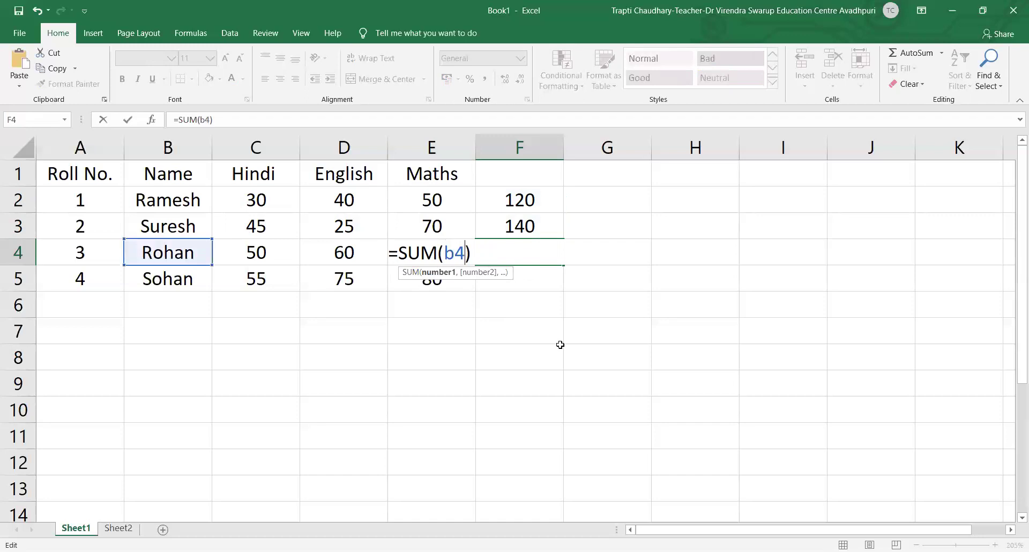
key(BackSpace)
key(BackSpace)
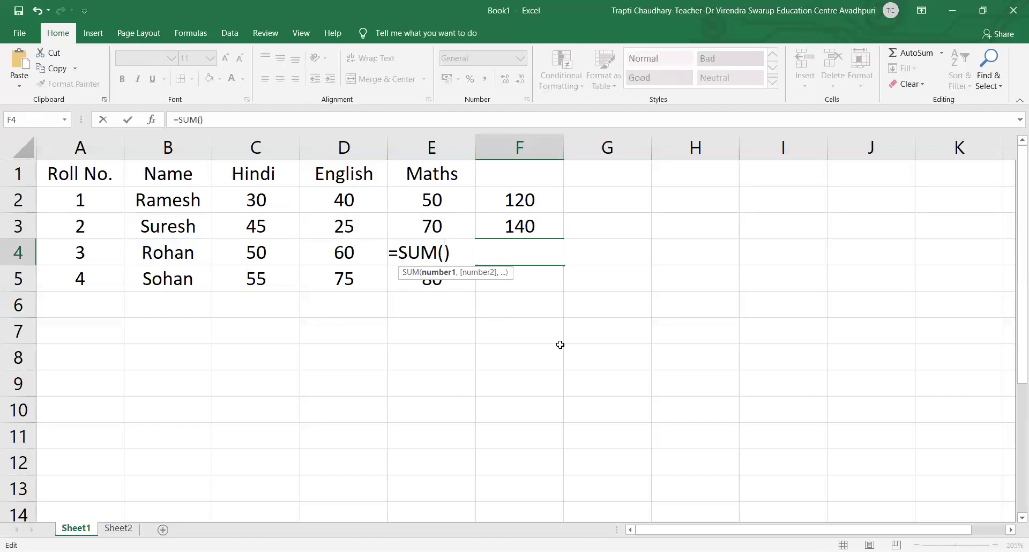
text(c4)
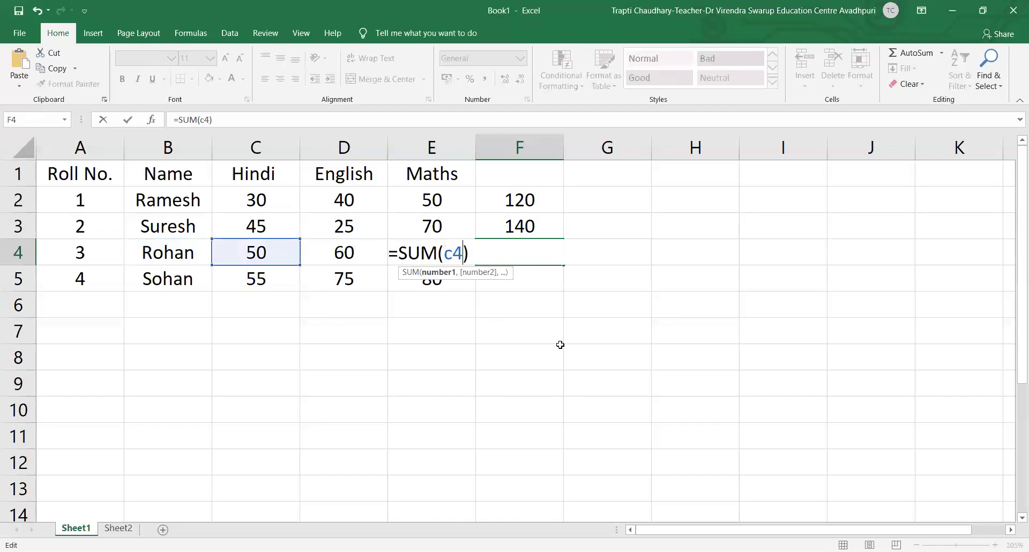
text(:)
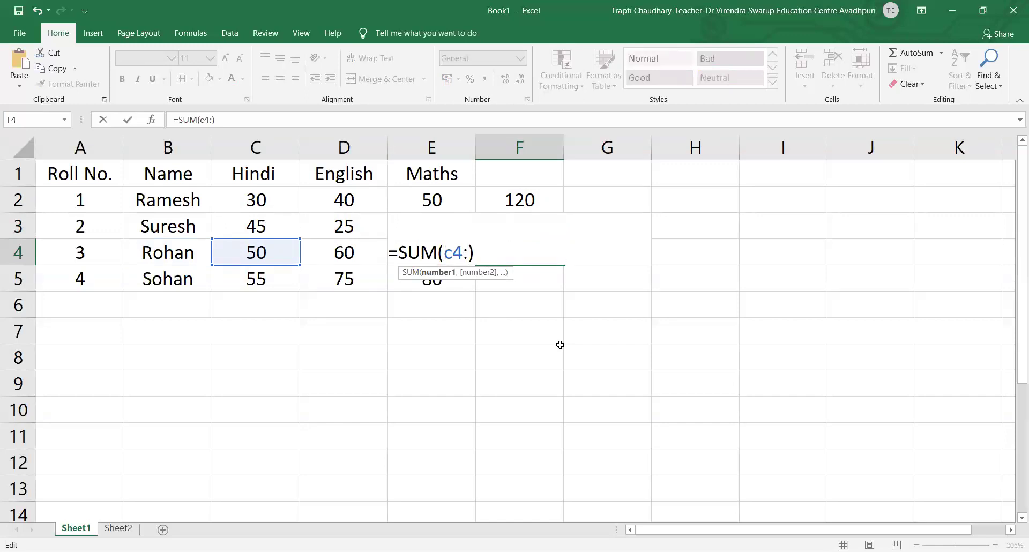
text(e4)
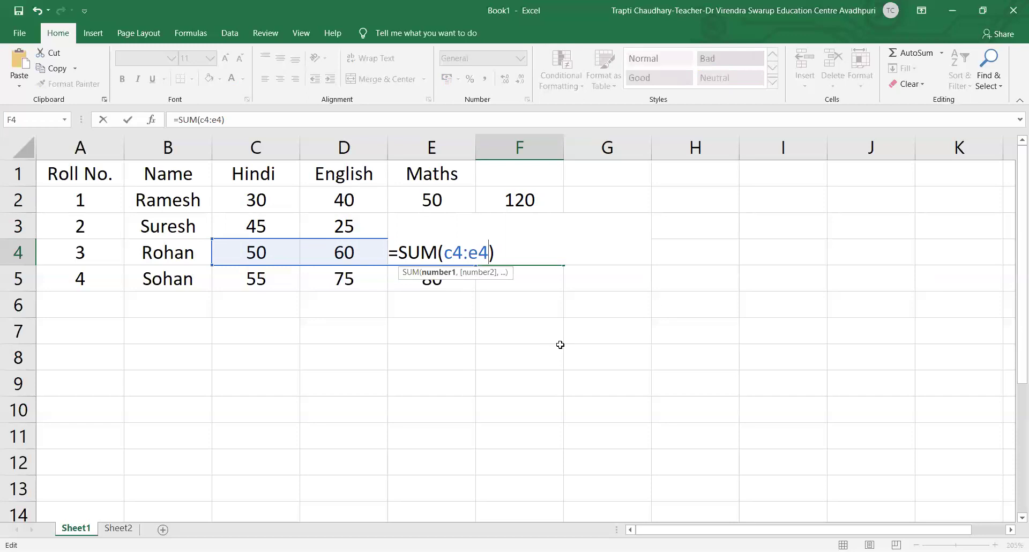
key(Return)
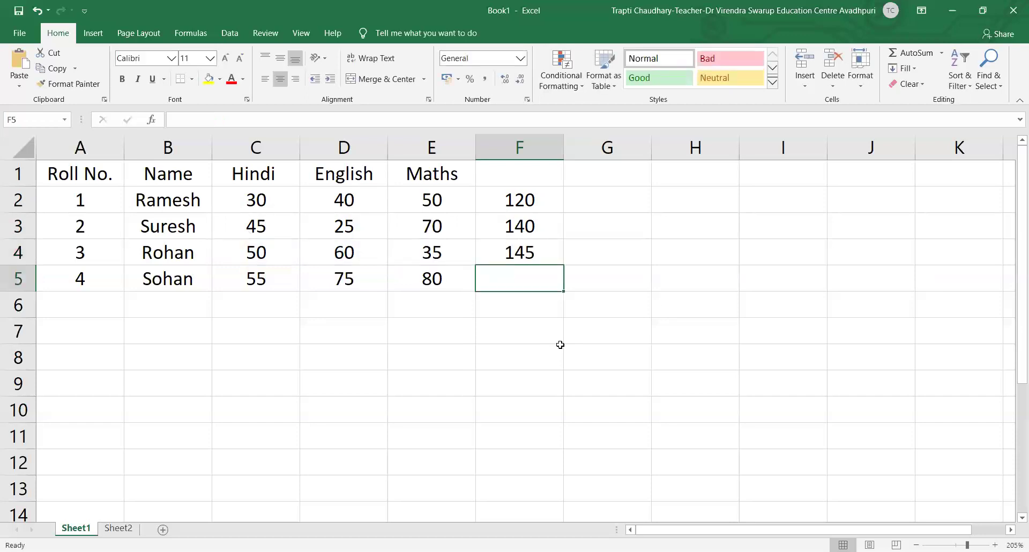
click(512, 251)
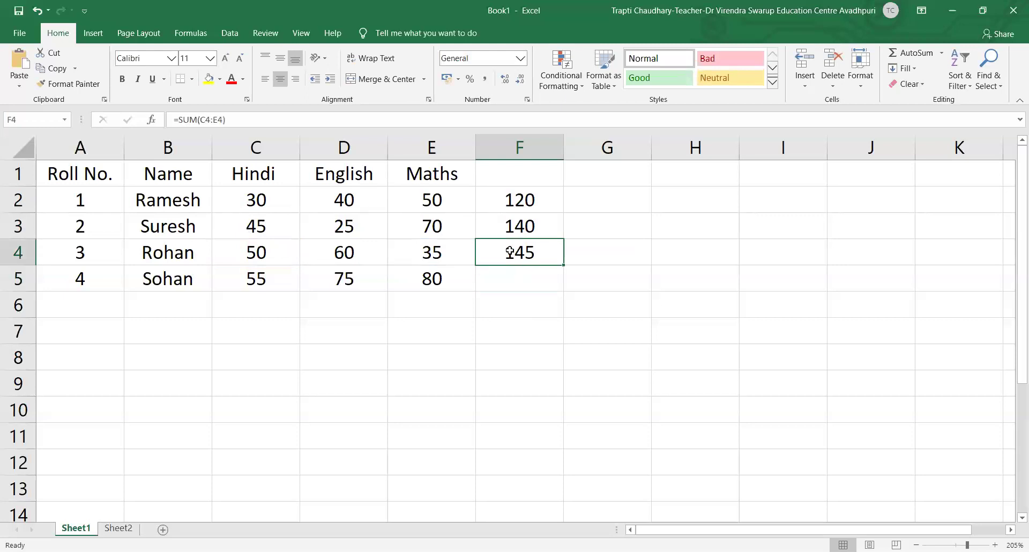
click(241, 254)
click(349, 254)
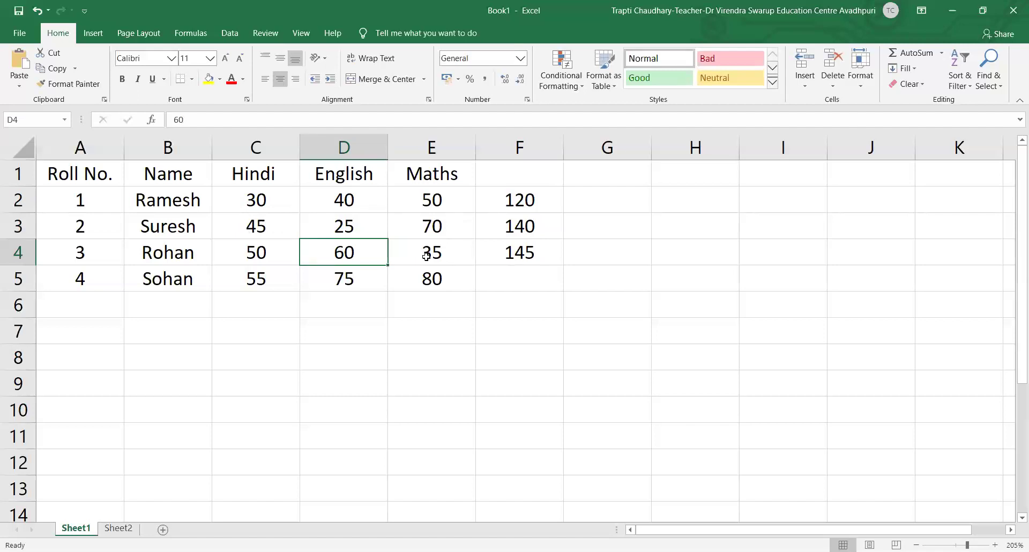
click(504, 258)
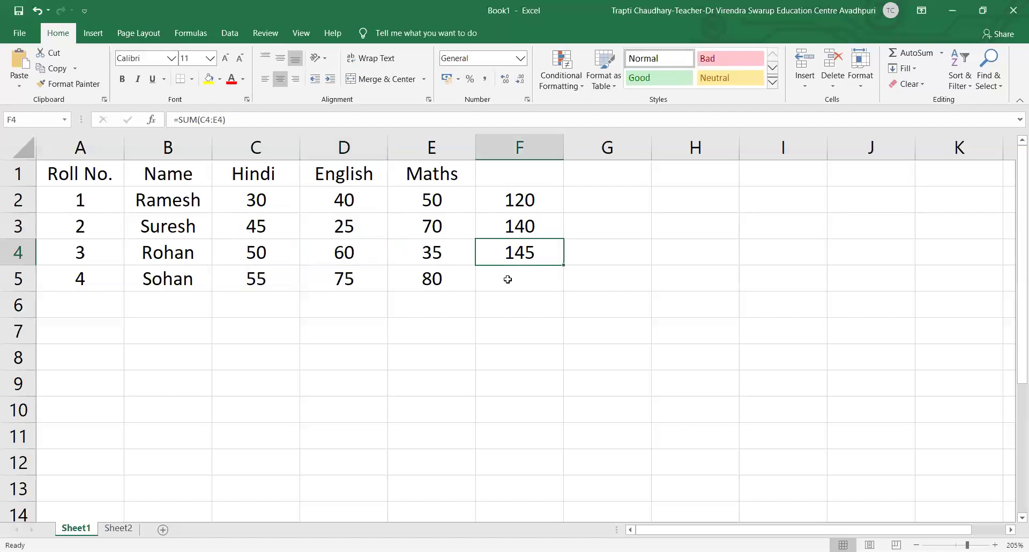
- Insert an AutoSum formula in cell F5 and clear its suggested range F2:F4
click(507, 279)
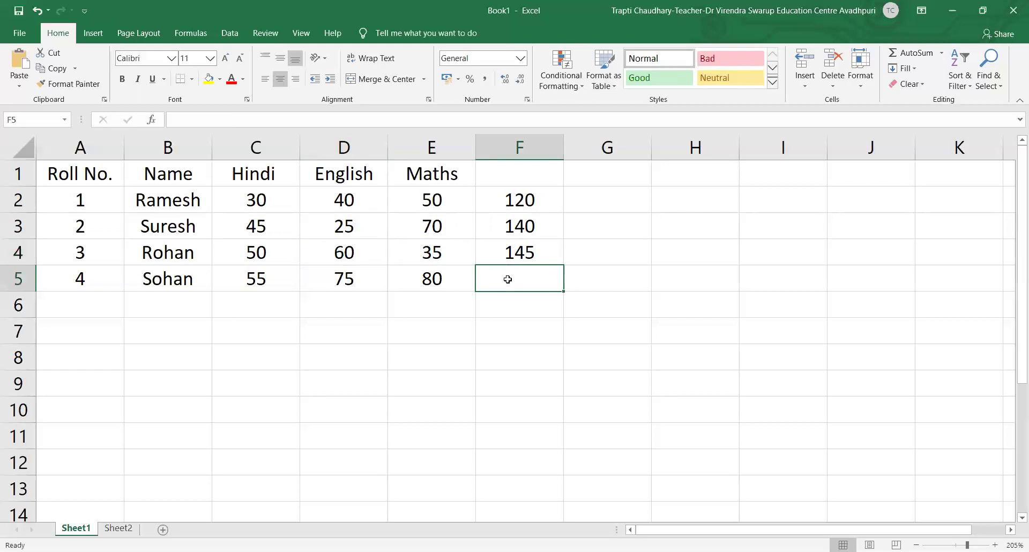
click(911, 52)
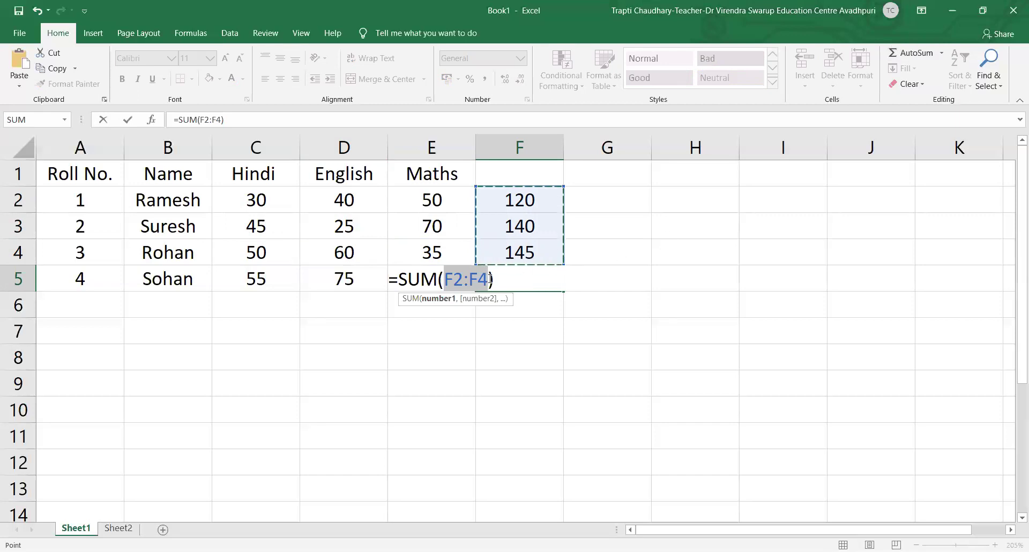
click(488, 279)
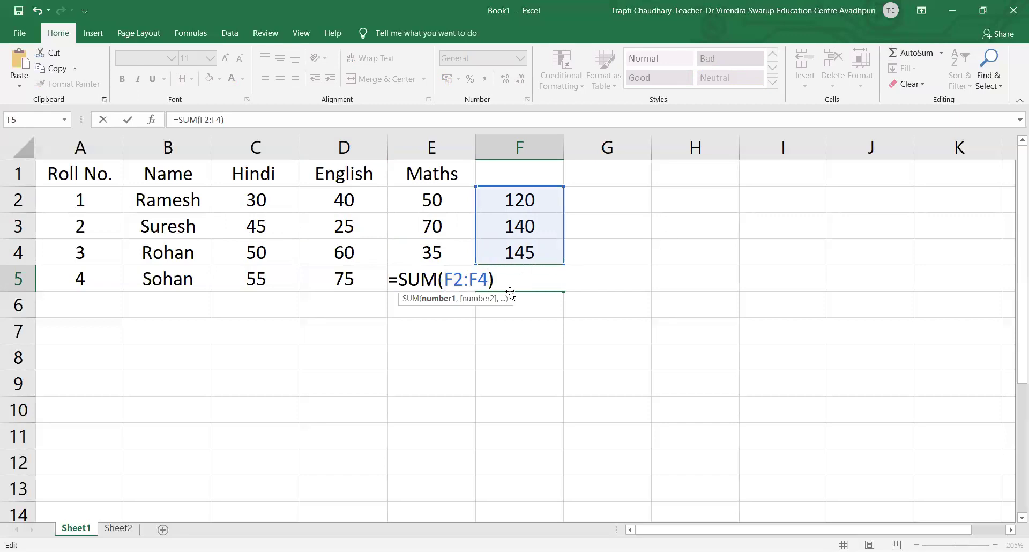
key(BackSpace)
key(BackSpace)
key(BackSpace)
key(BackSpace)
key(BackSpace)
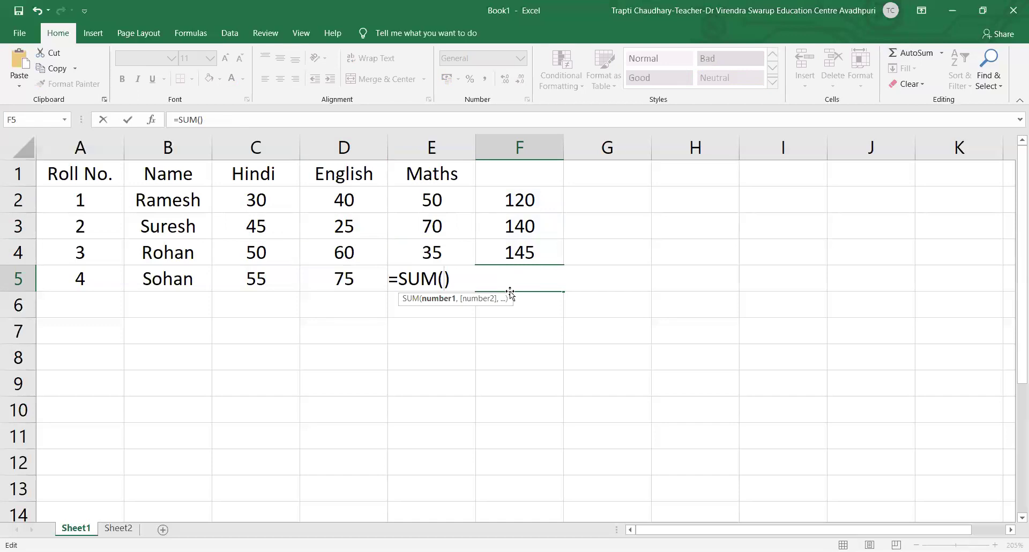
- Complete the SUM formula in F5 with the range C5:E5 and check it against the row 5 marks
text(c5)
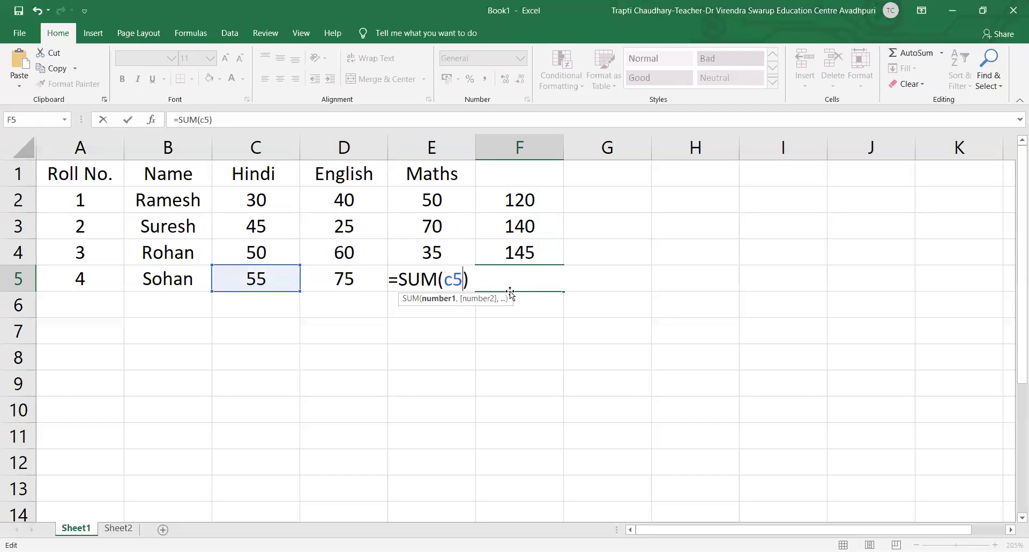
key(BackSpace)
key(BackSpace)
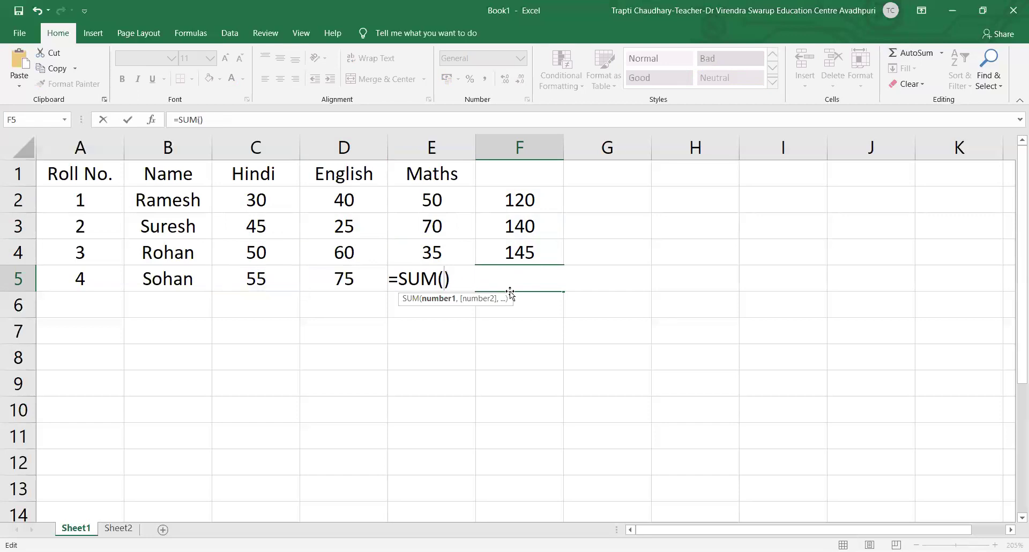
text(C5:)
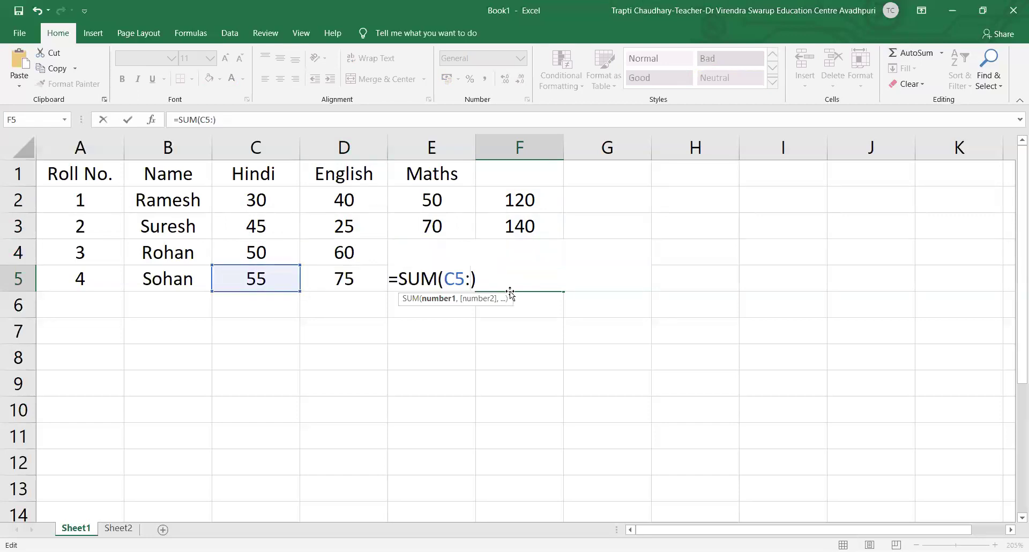
text(E5)
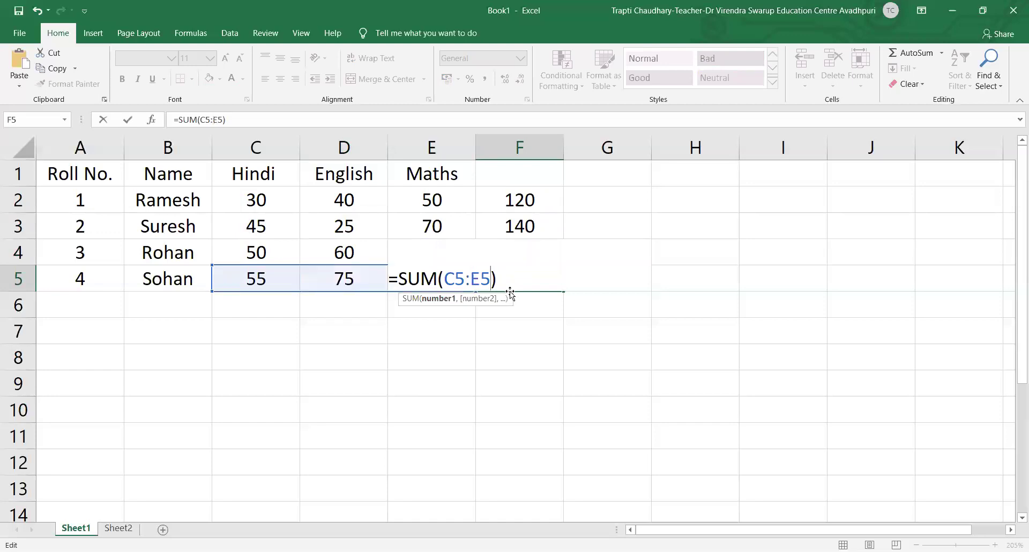
key(Return)
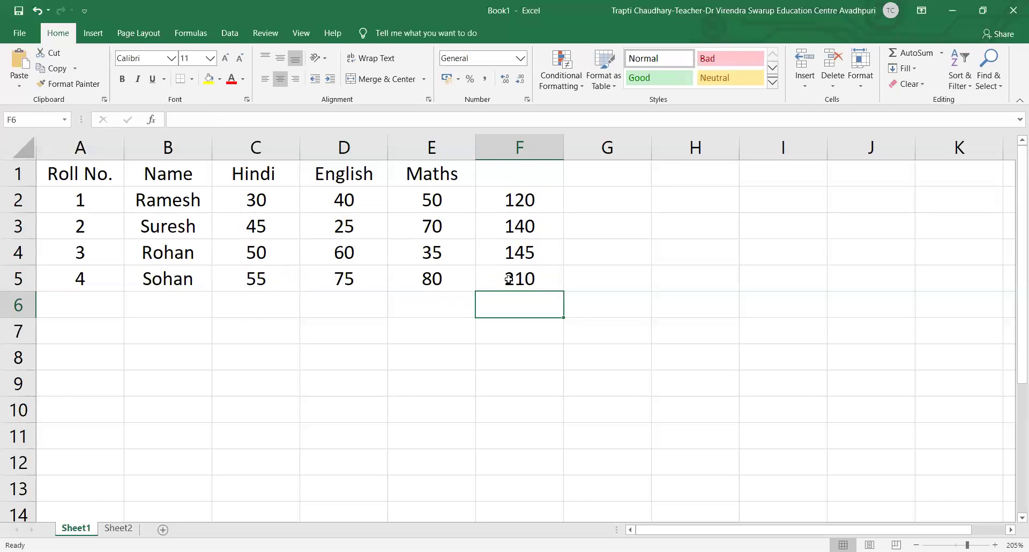
click(509, 279)
click(265, 275)
click(325, 277)
click(429, 286)
click(518, 284)
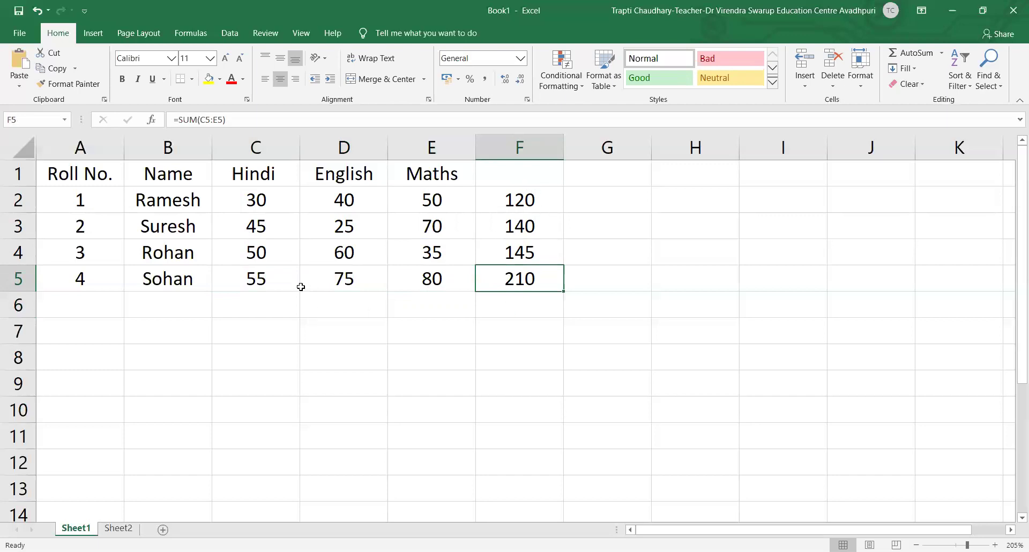
- Total the Hindi marks in cell C6 with AutoSum over C2:C5 and check the marks that were added
click(263, 328)
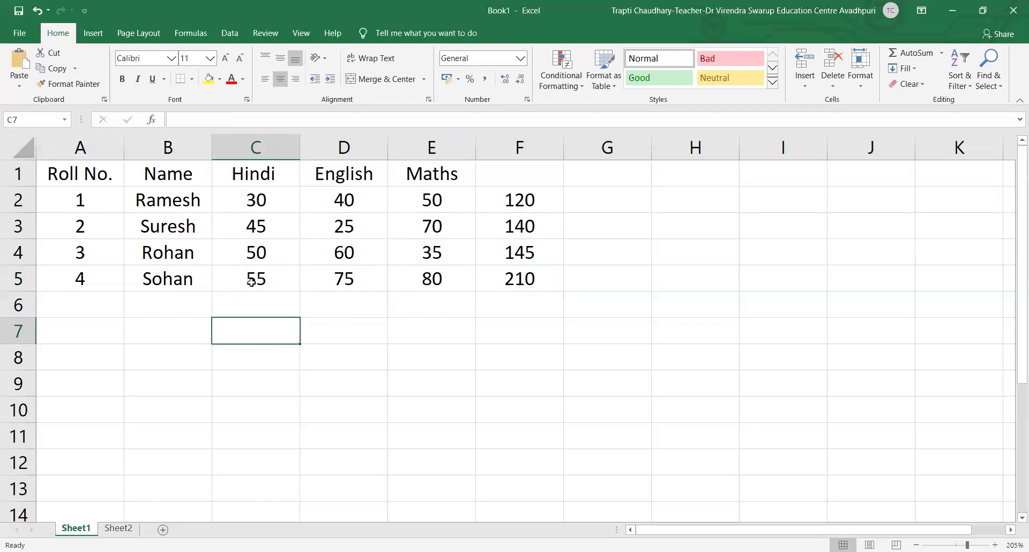
click(262, 306)
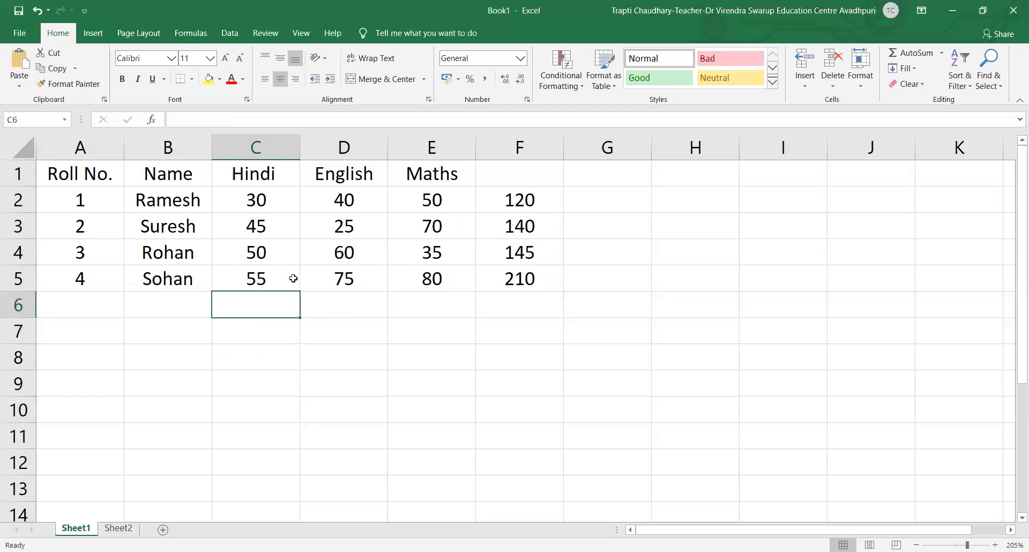
click(896, 52)
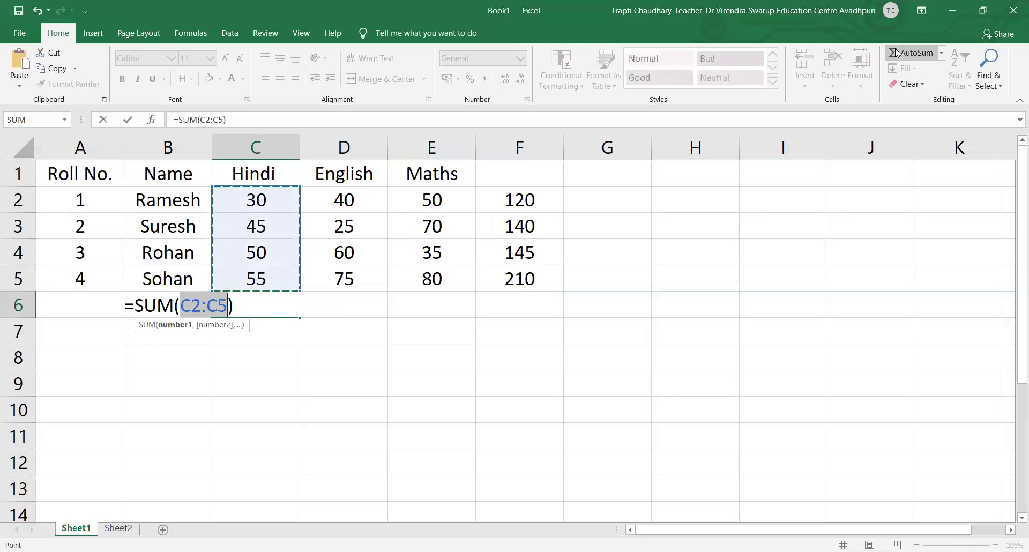
key(Return)
drag(274, 199, 288, 278)
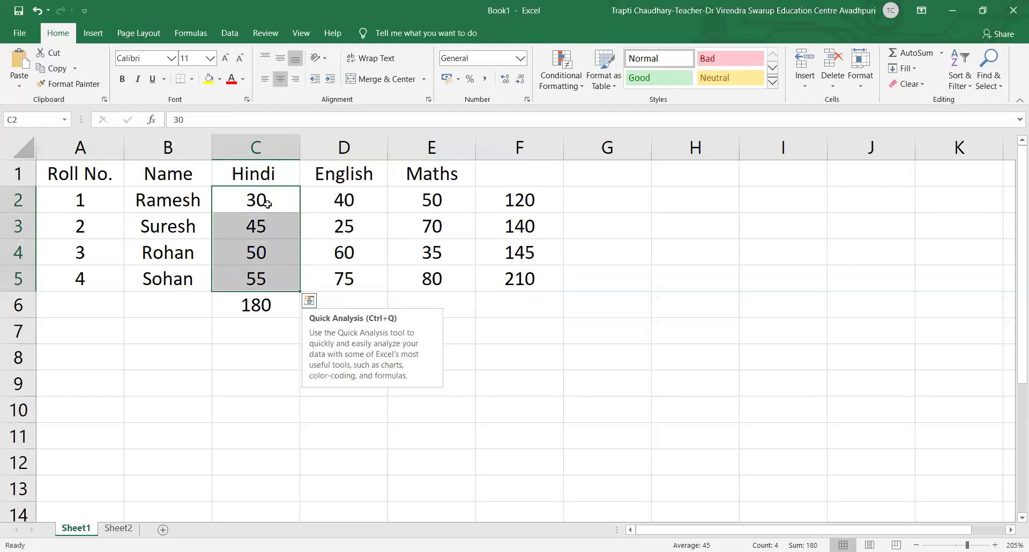
click(270, 234)
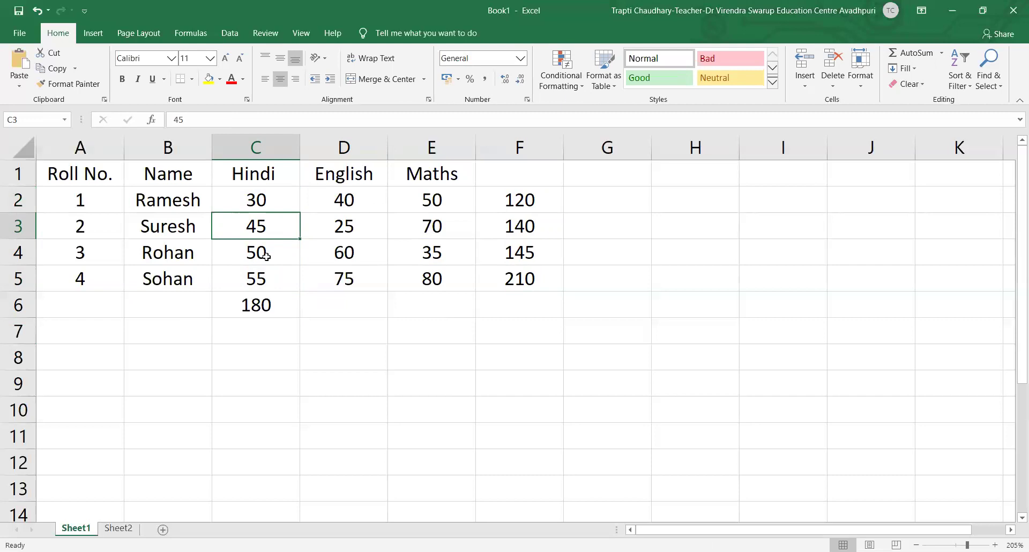
- Total the English marks in cell D6 with AutoSum over D2:D5 and check the summed range
click(346, 311)
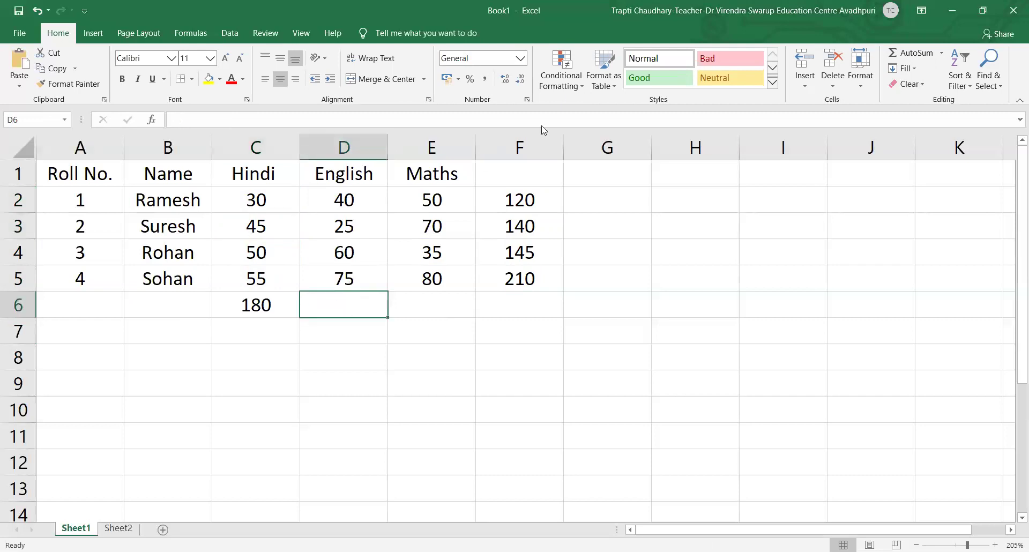
click(915, 54)
key(Return)
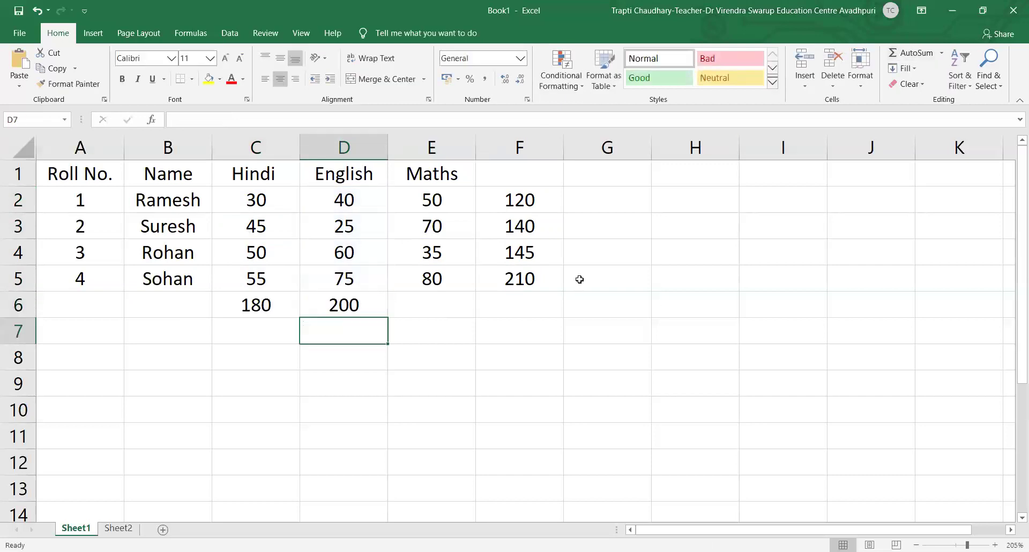
drag(347, 206, 362, 274)
- Total the Maths marks in cell E6 with AutoSum over E2:E5 and check the summed range
click(453, 304)
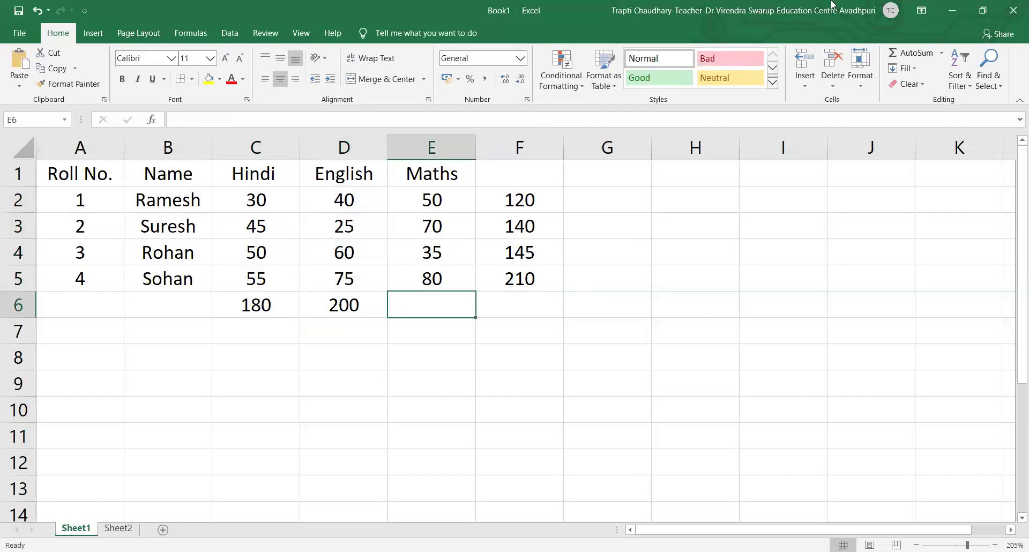
click(917, 54)
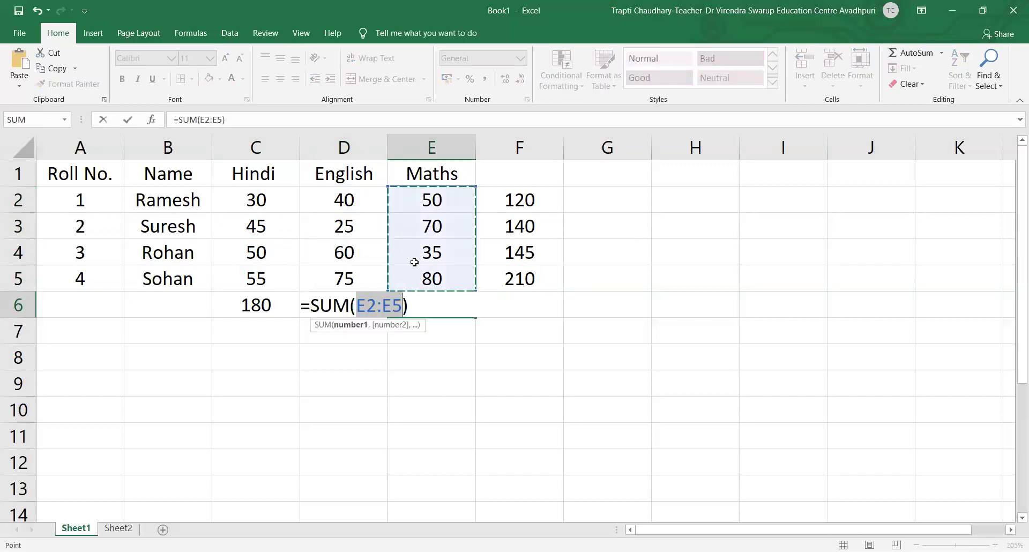
key(Return)
drag(432, 198, 453, 284)
click(460, 332)
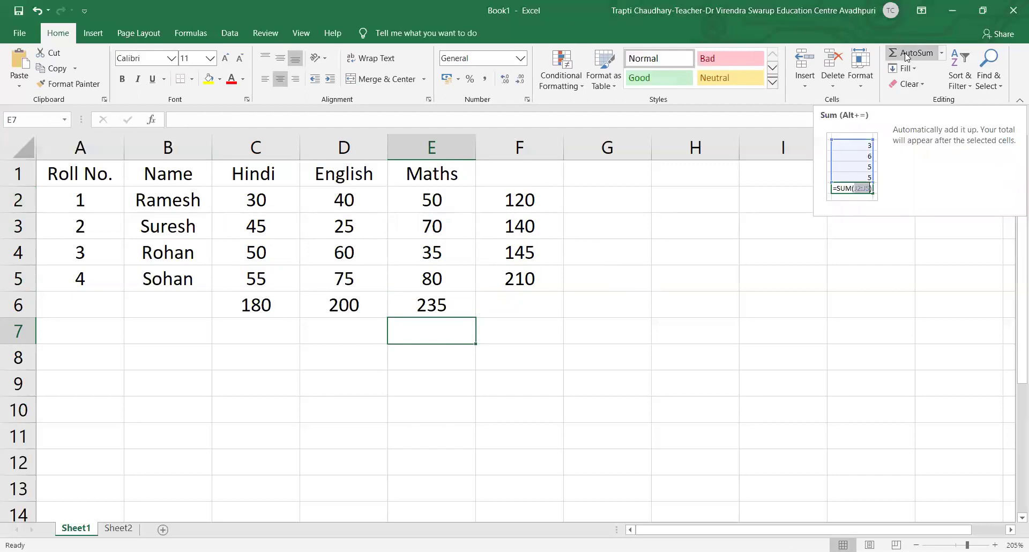
- Look over the functions offered with AutoSum, including Average, and examine the row 2 marks from C2 to E2
click(941, 54)
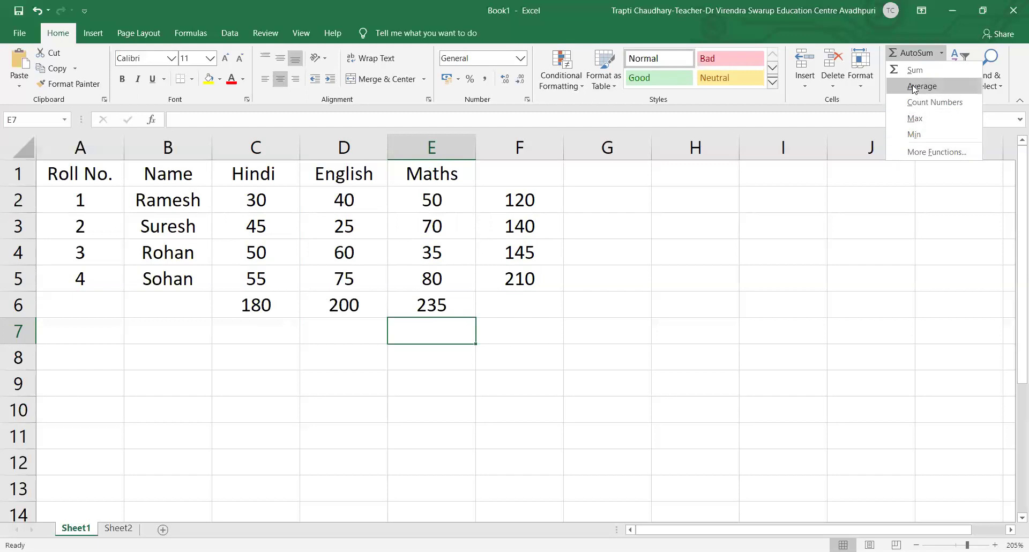
click(603, 202)
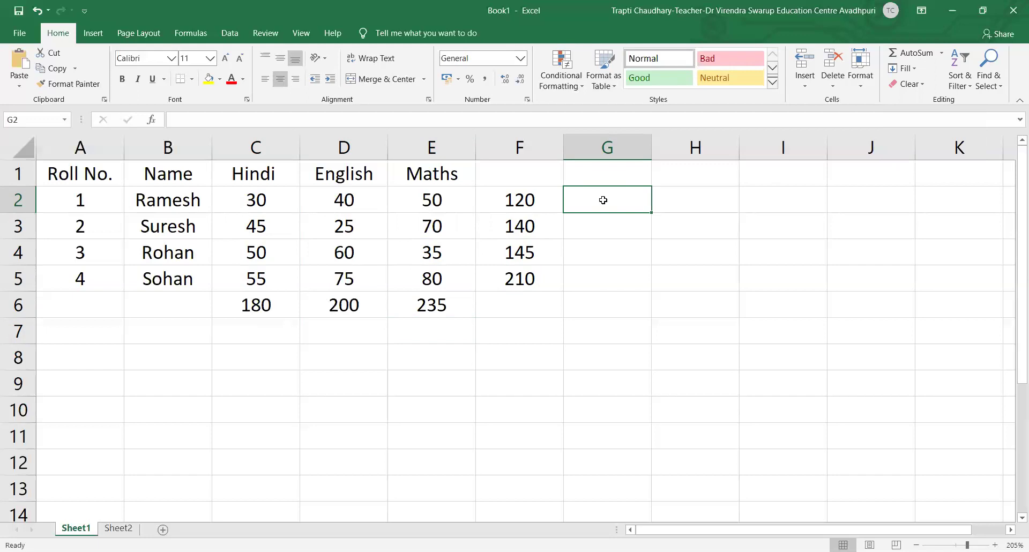
drag(257, 199, 412, 197)
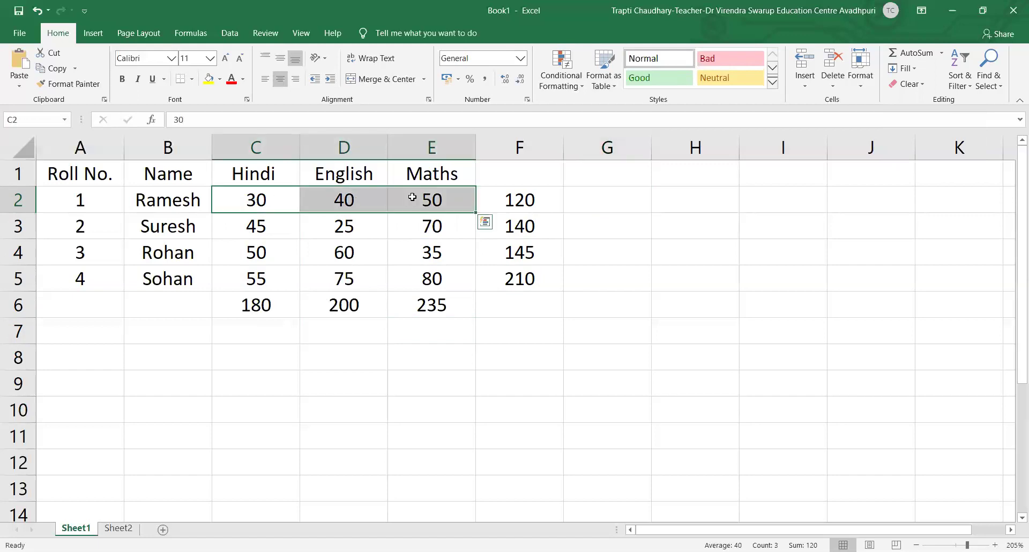
click(204, 201)
drag(256, 204, 417, 206)
click(283, 200)
click(356, 196)
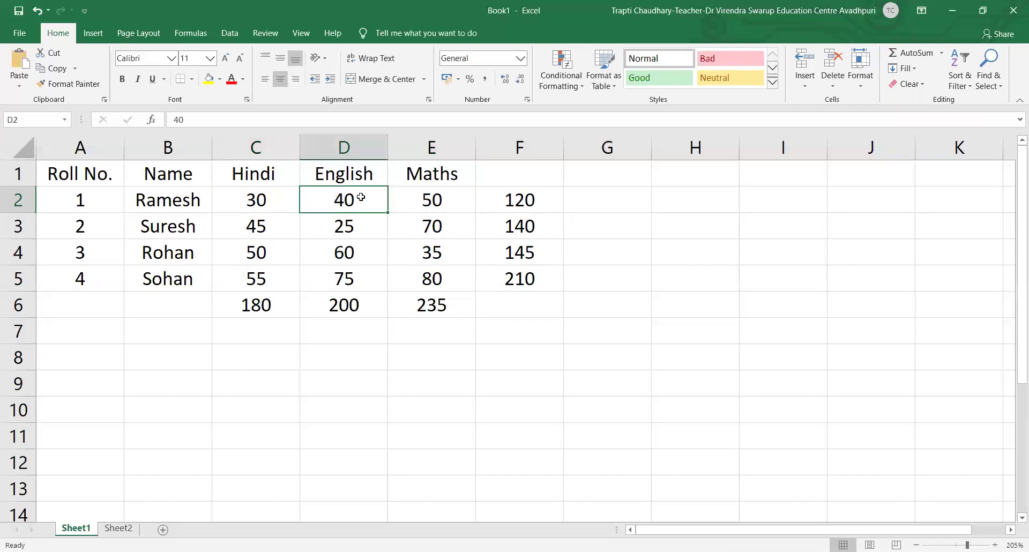
click(408, 200)
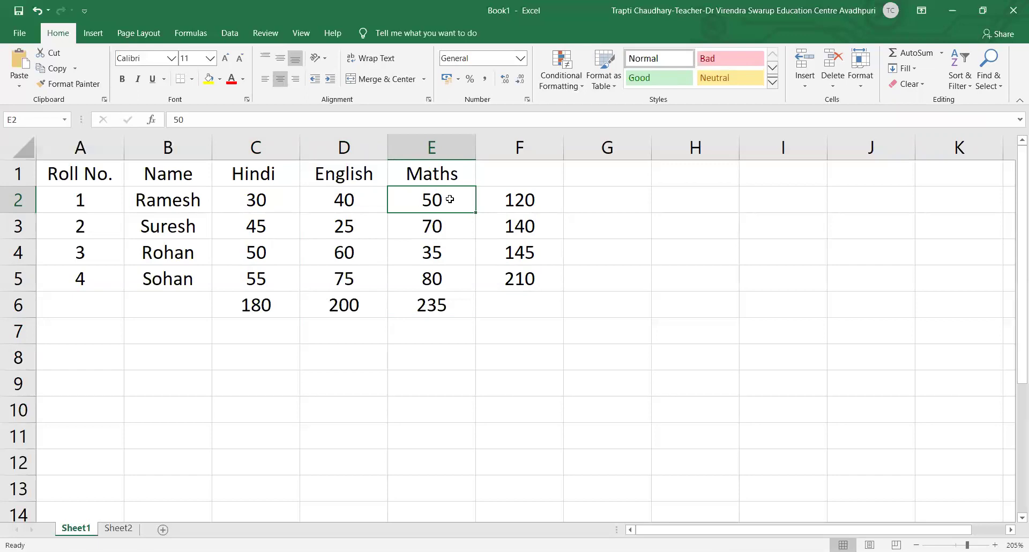
- Average the row 2 marks in cell G2, changing the suggested range to C2:E2, and check the result against the marks
click(590, 204)
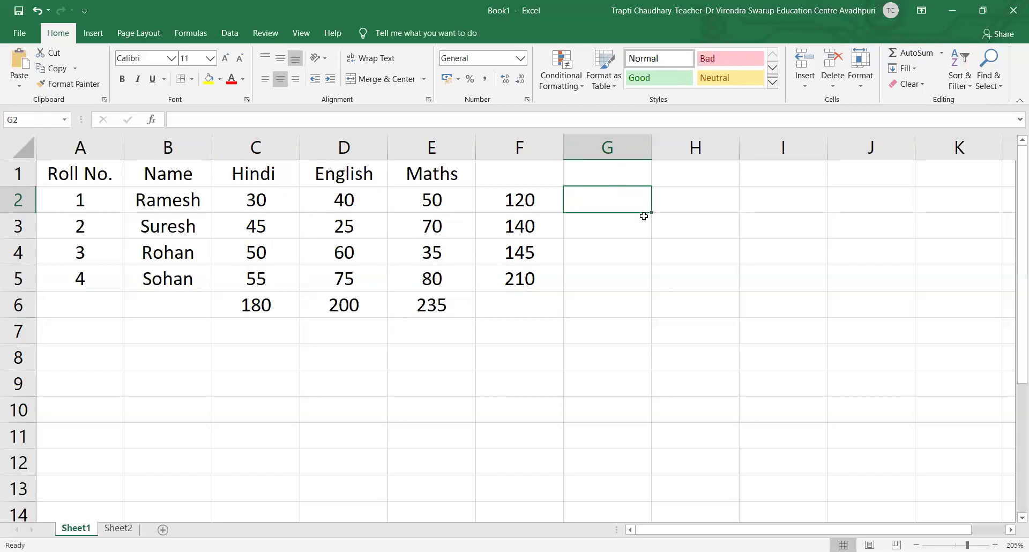
click(942, 54)
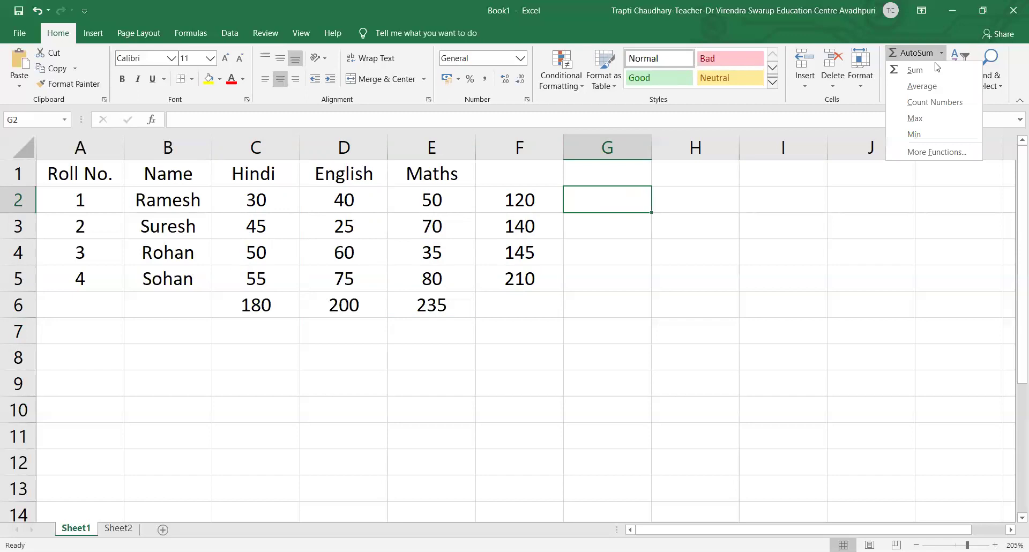
click(918, 87)
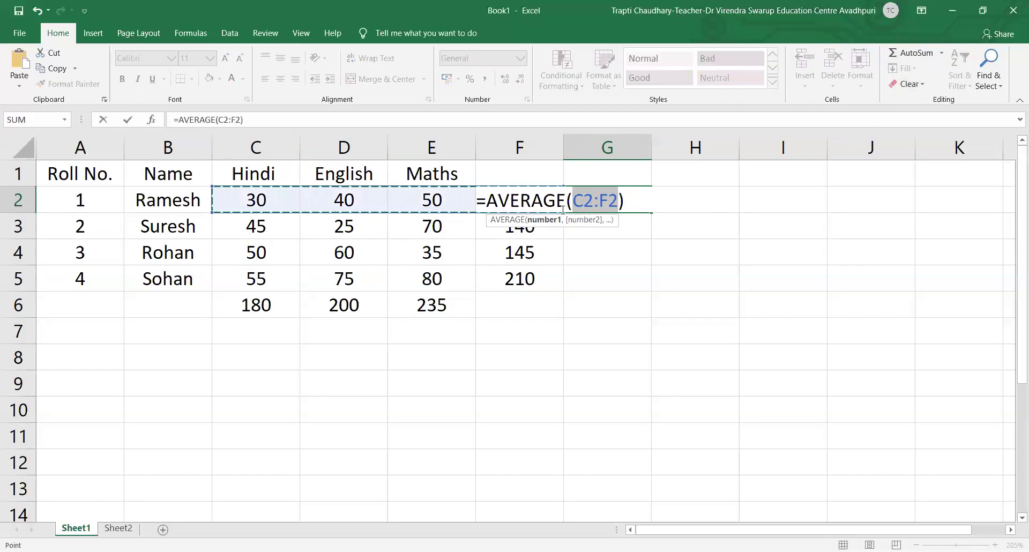
click(615, 200)
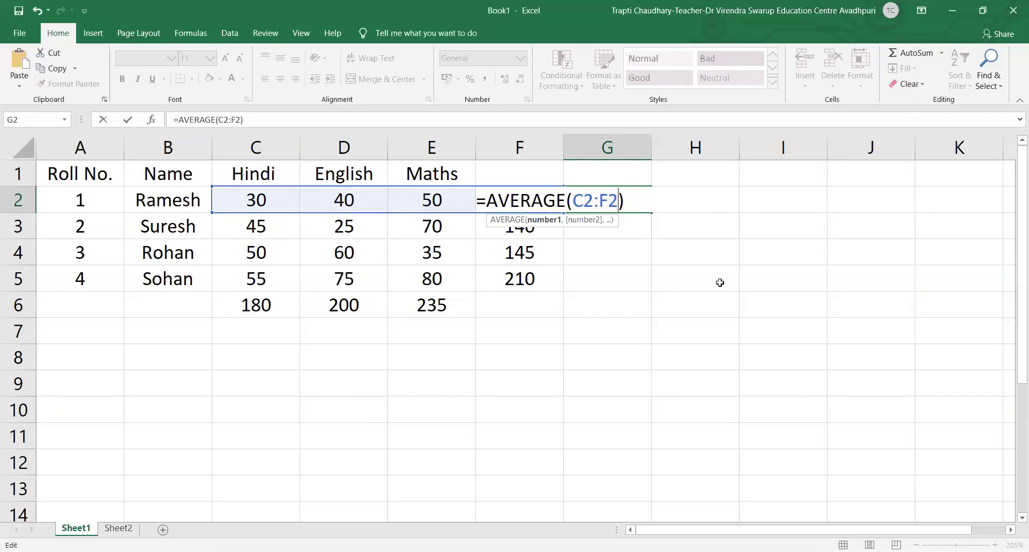
key(BackSpace)
key(BackSpace)
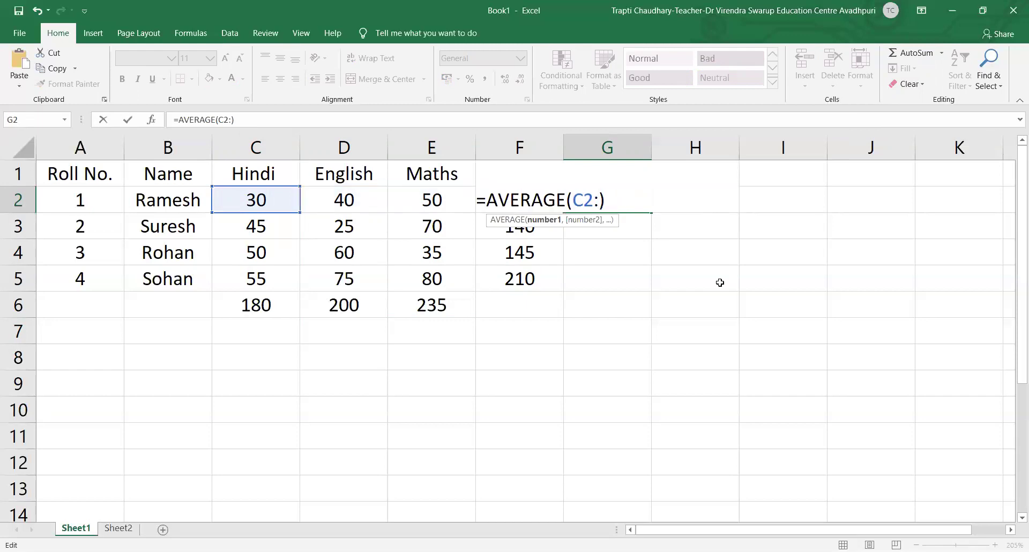
text(E2)
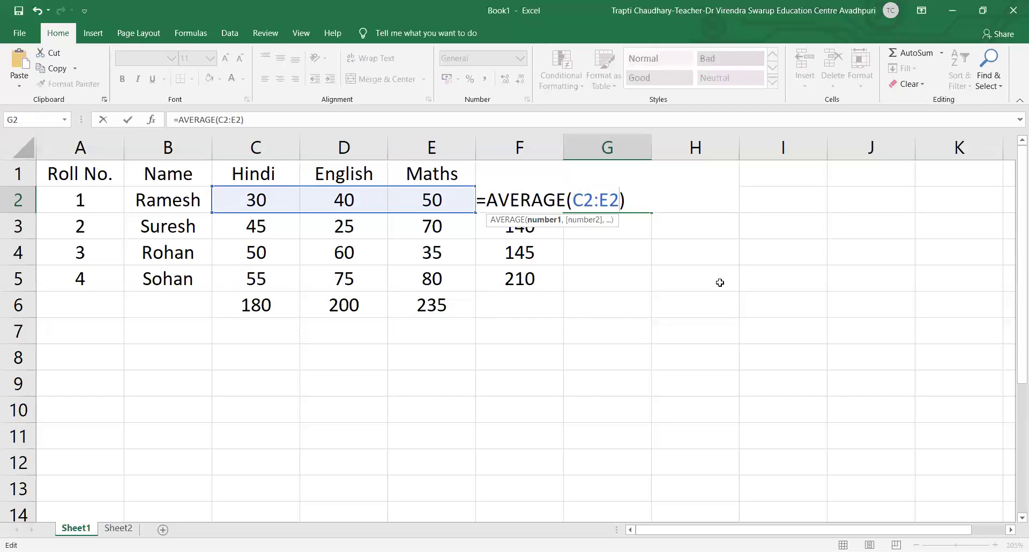
key(Return)
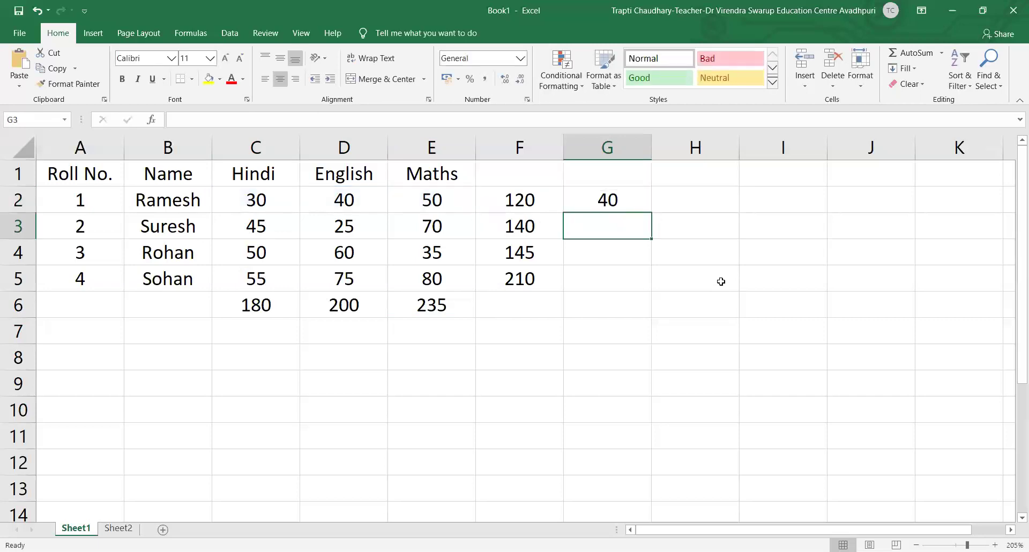
click(250, 199)
click(328, 198)
click(415, 197)
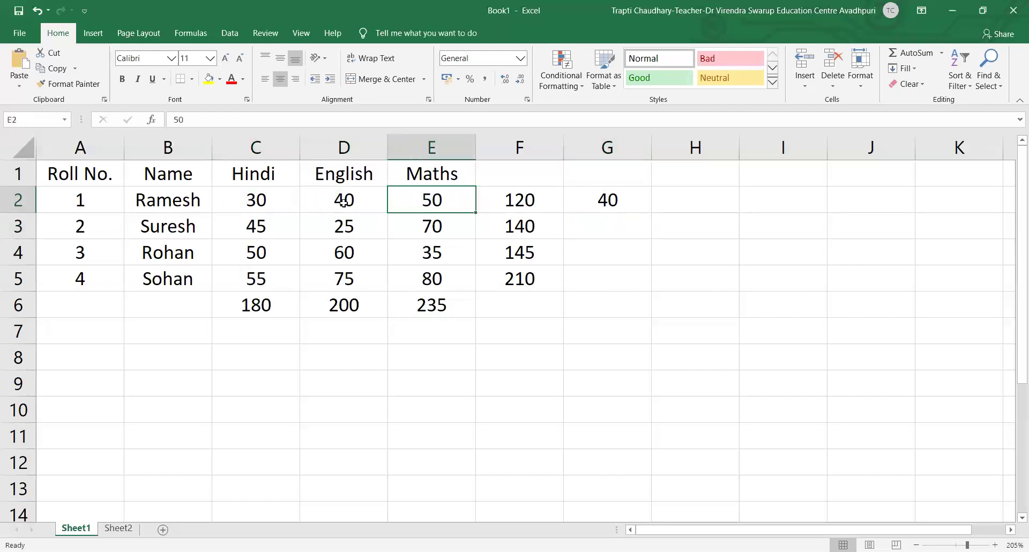
click(611, 200)
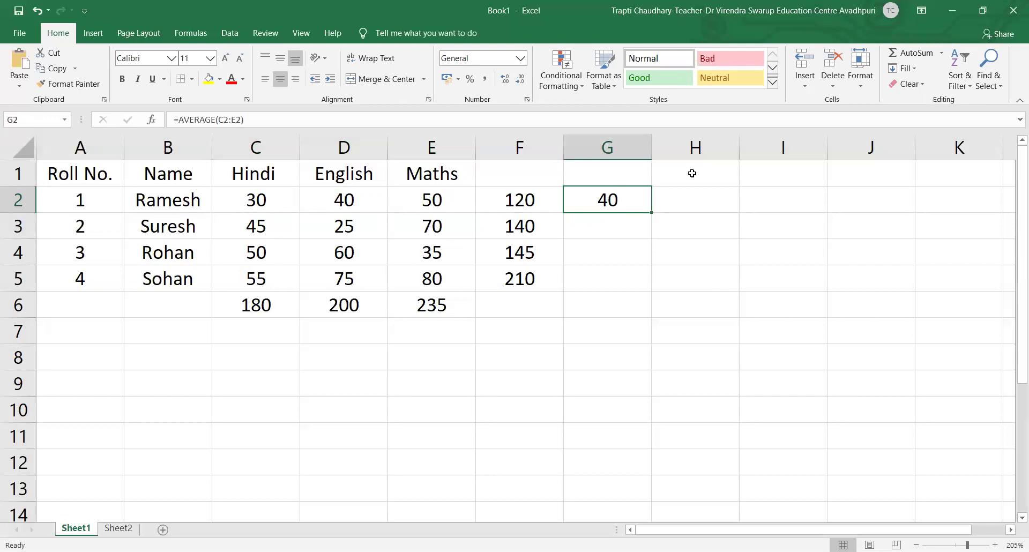
- Delete cells F1:F6 holding the student totals, shifting the remaining cells left
click(609, 227)
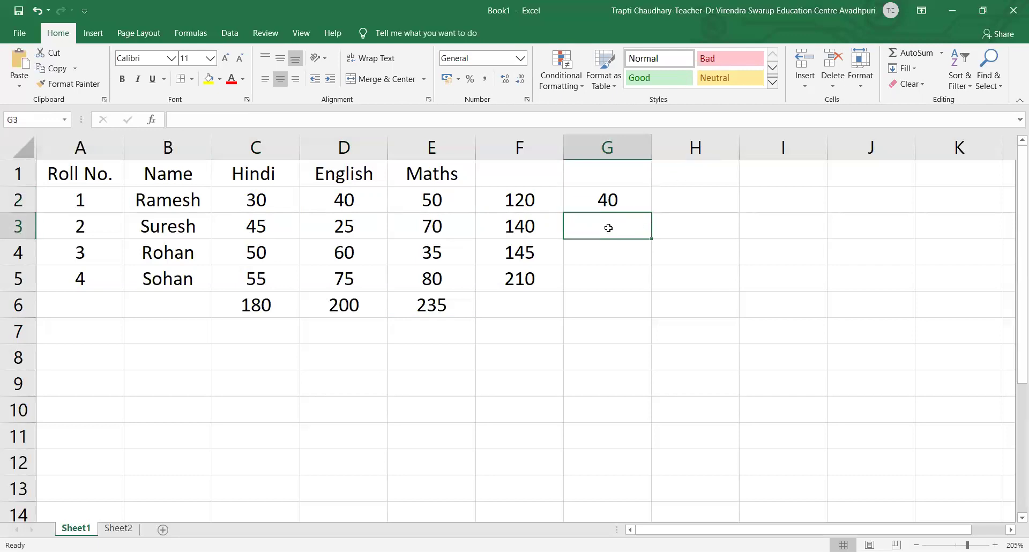
click(515, 148)
right_click(514, 148)
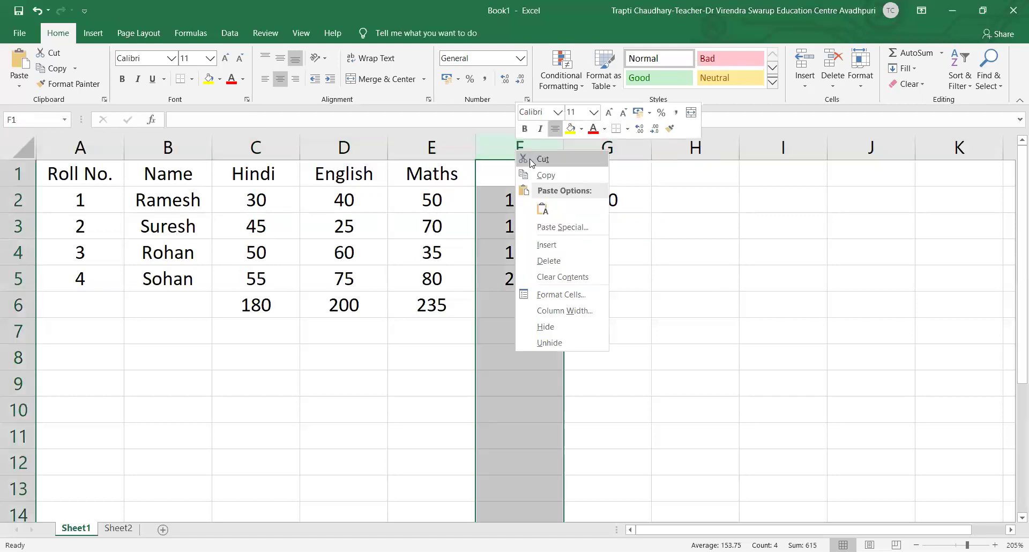
click(500, 191)
drag(500, 178, 505, 312)
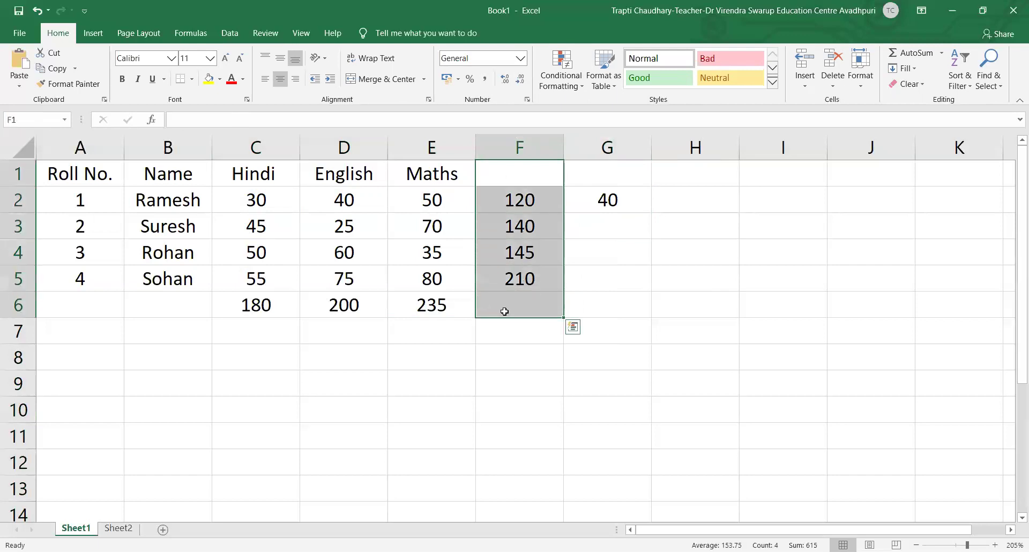
right_click(504, 312)
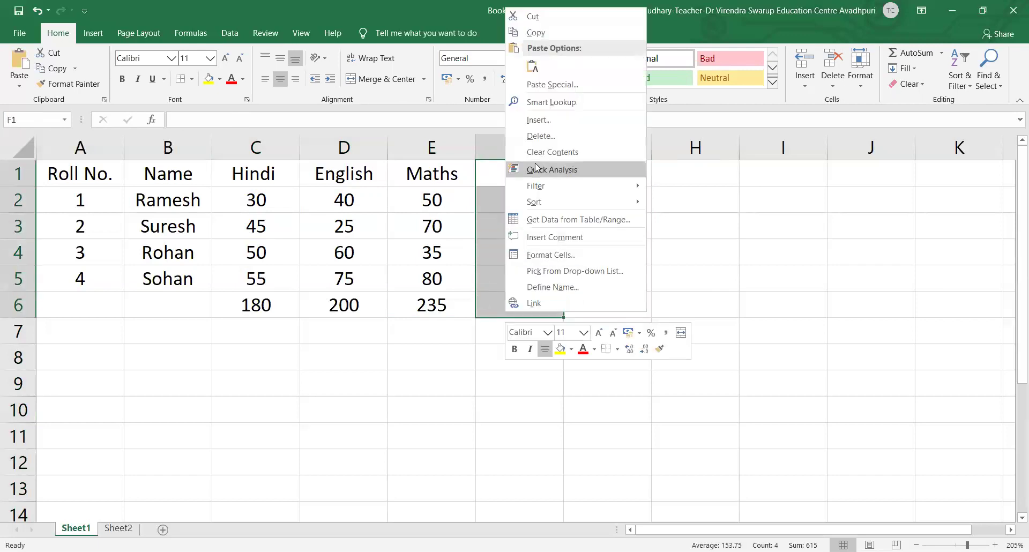
click(548, 134)
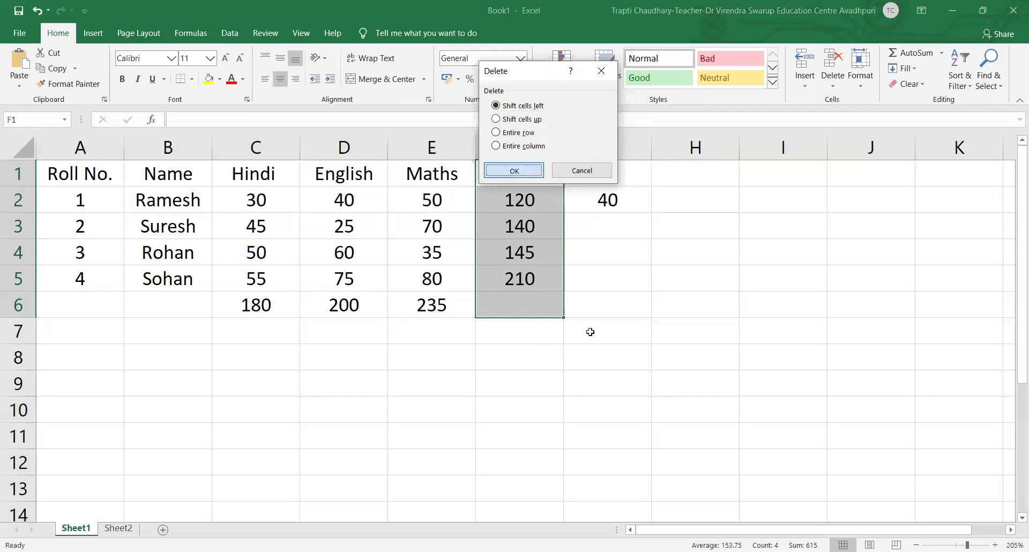
key(Return)
- Average the row 3 marks in cell F3, changing the suggested range to C3:E3, and check the result against the marks
click(538, 231)
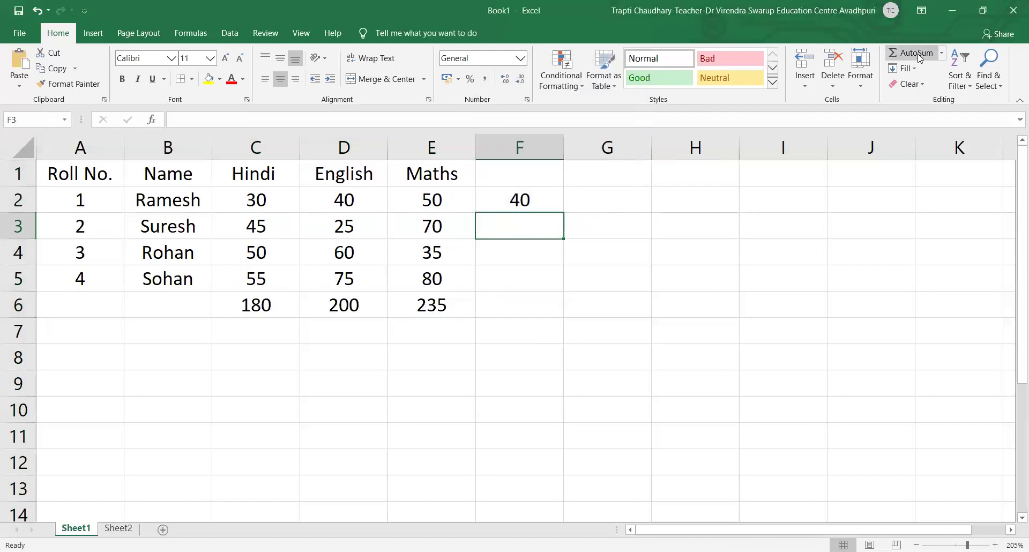
click(944, 56)
click(915, 86)
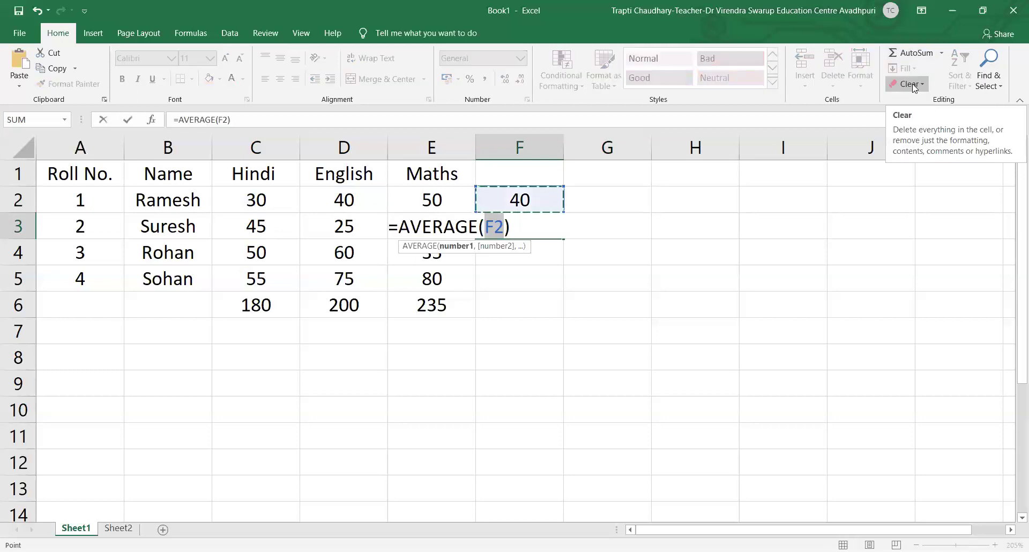
click(504, 227)
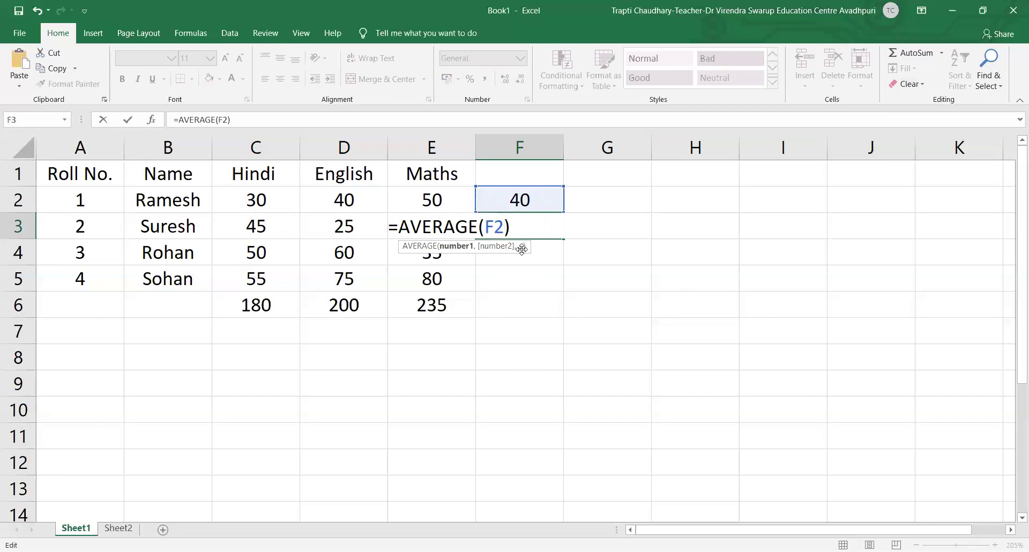
key(BackSpace)
key(BackSpace)
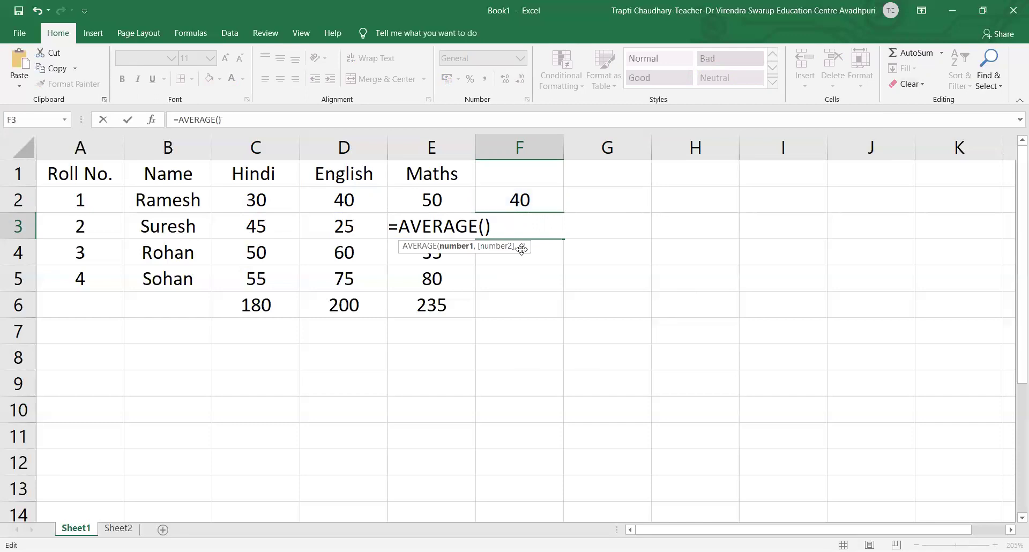
text(C3:)
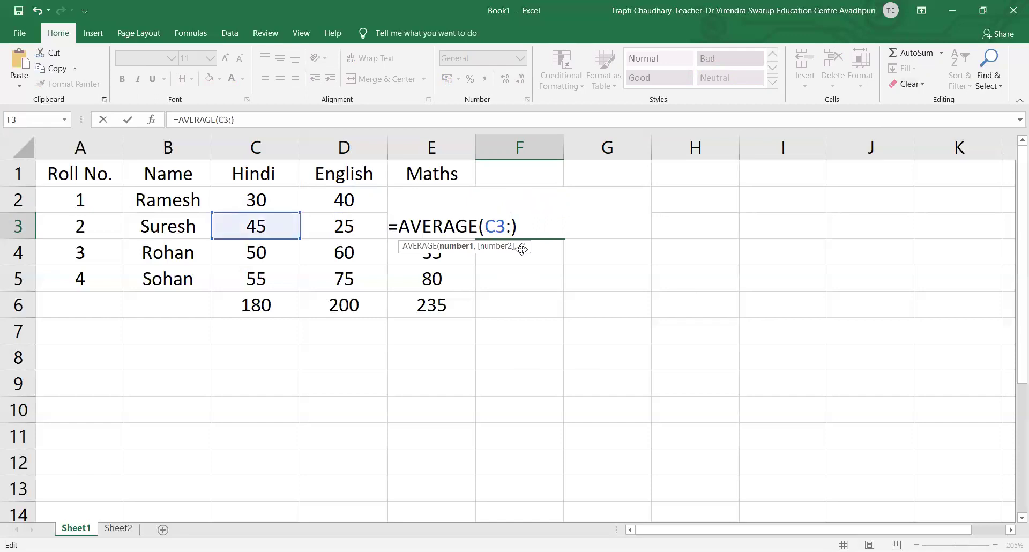
text(E3)
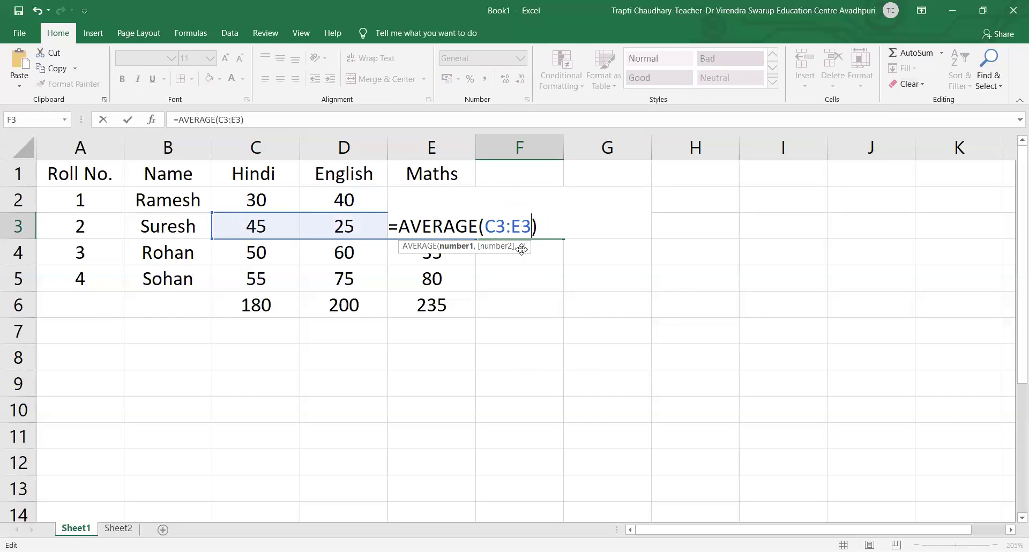
key(Return)
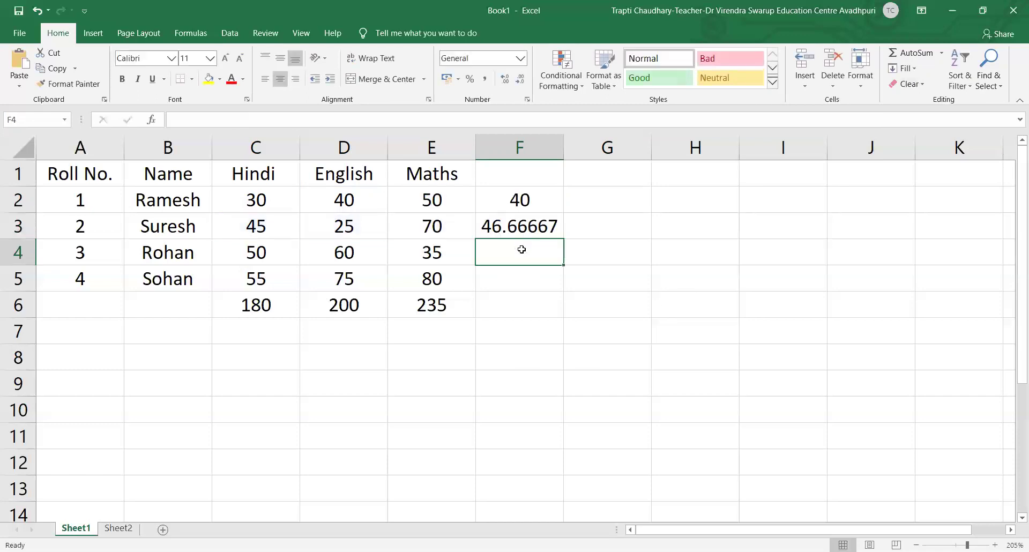
click(522, 224)
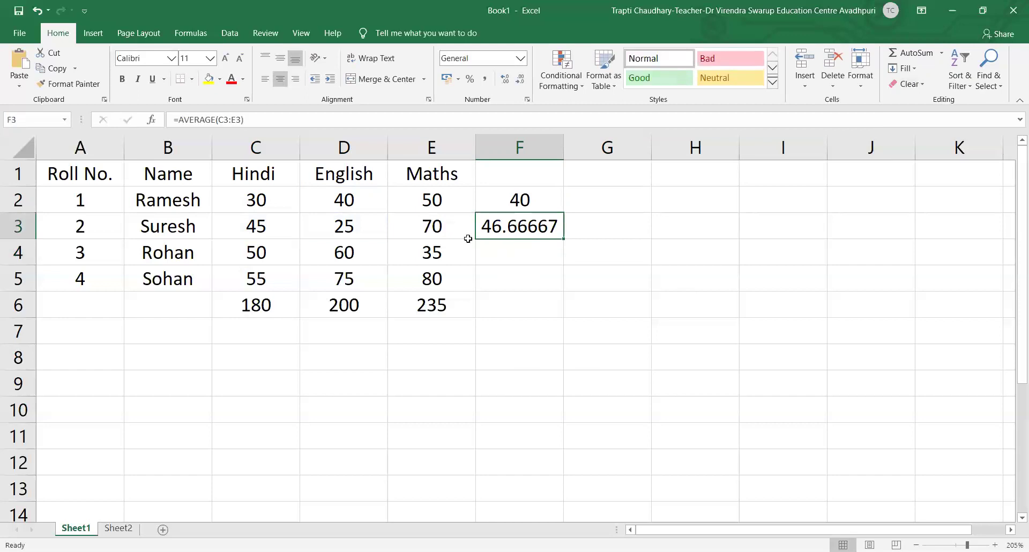
click(264, 225)
click(327, 224)
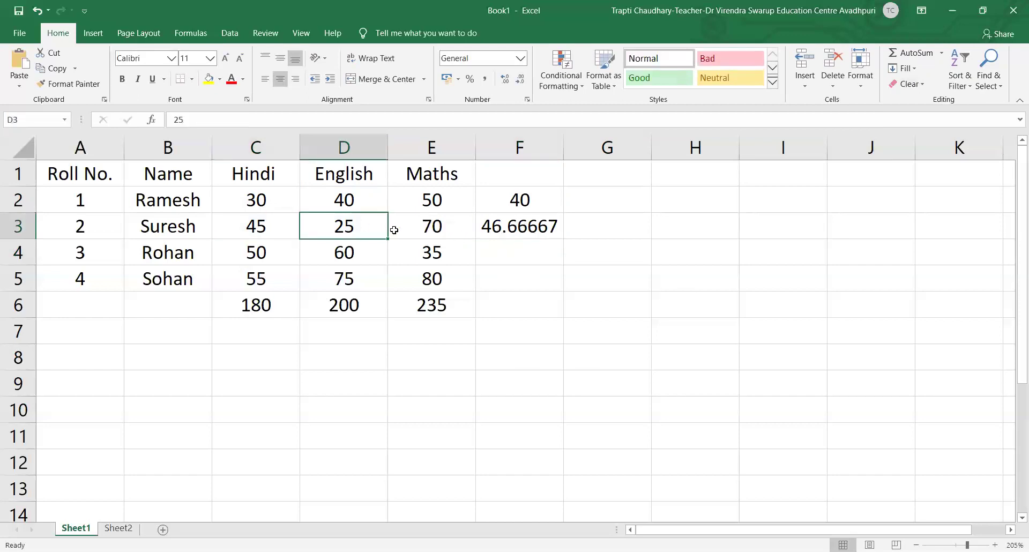
click(408, 228)
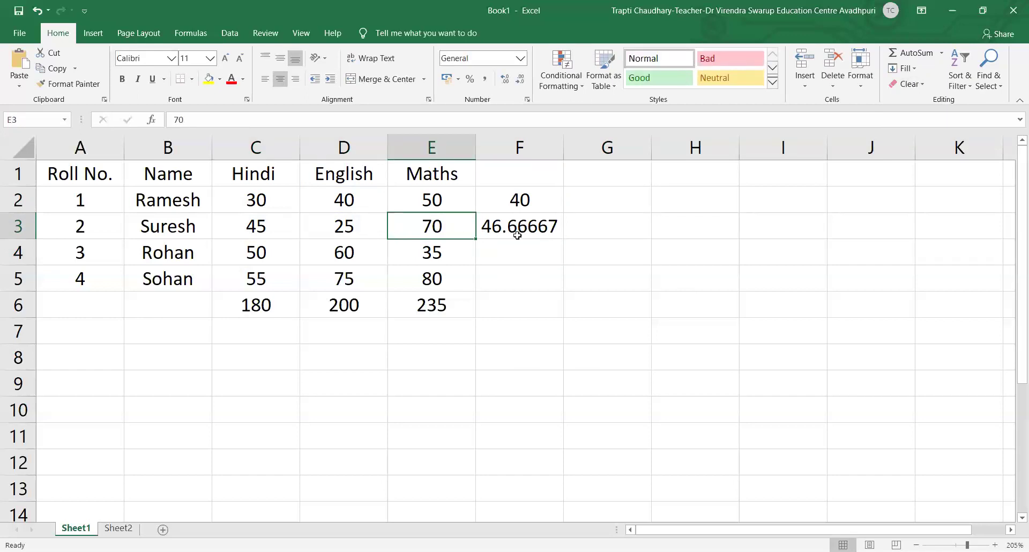
- Insert the Average function in cell F4 and replace its suggested range with C3:E3
click(517, 253)
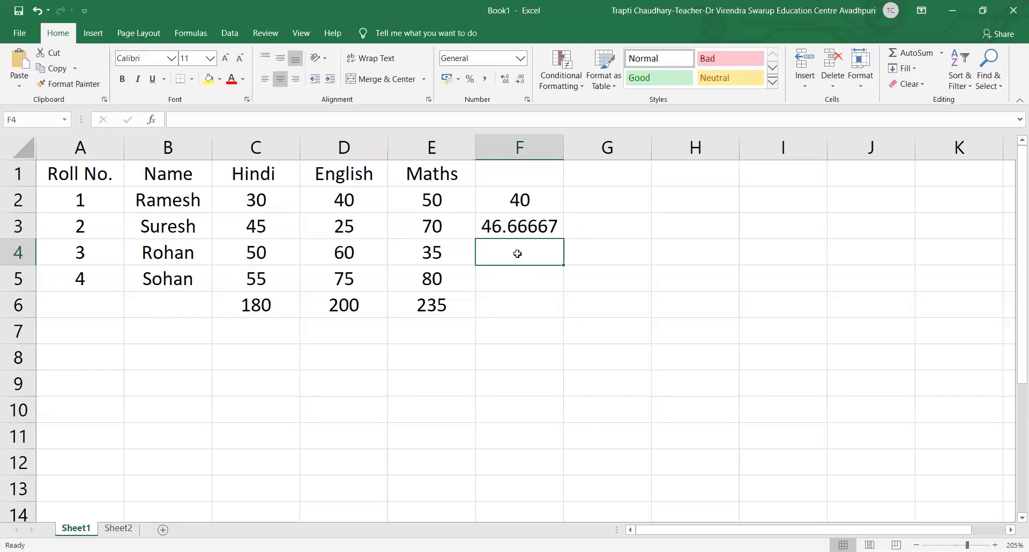
click(942, 57)
click(924, 89)
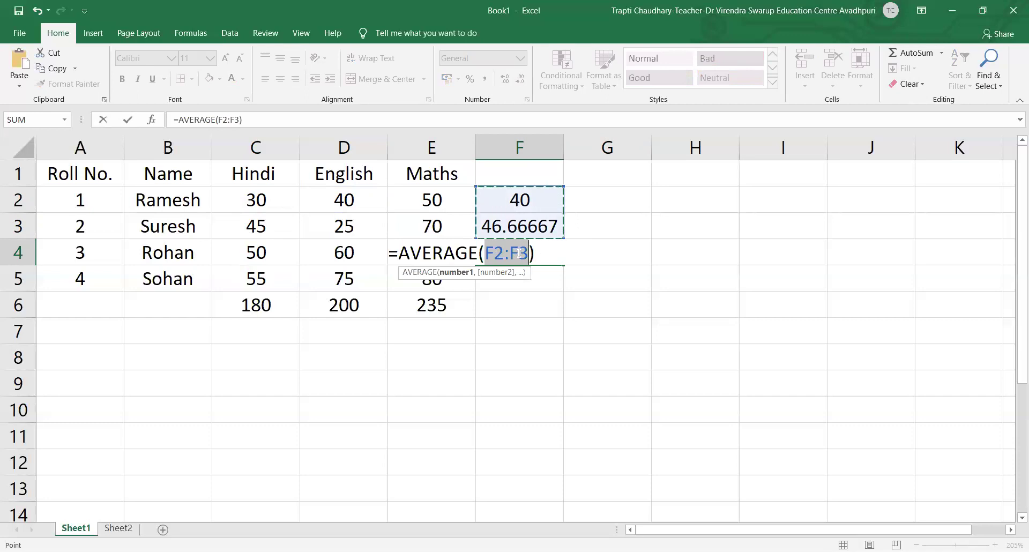
key(BackSpace)
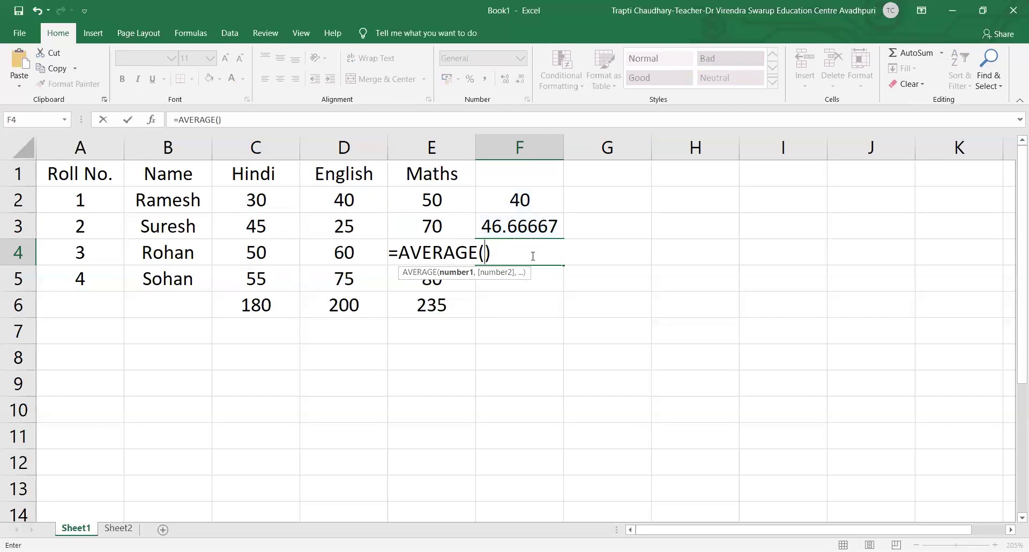
key(BackSpace)
text(()
key(Left)
key(Left)
key(Left)
key(Up)
text(:)
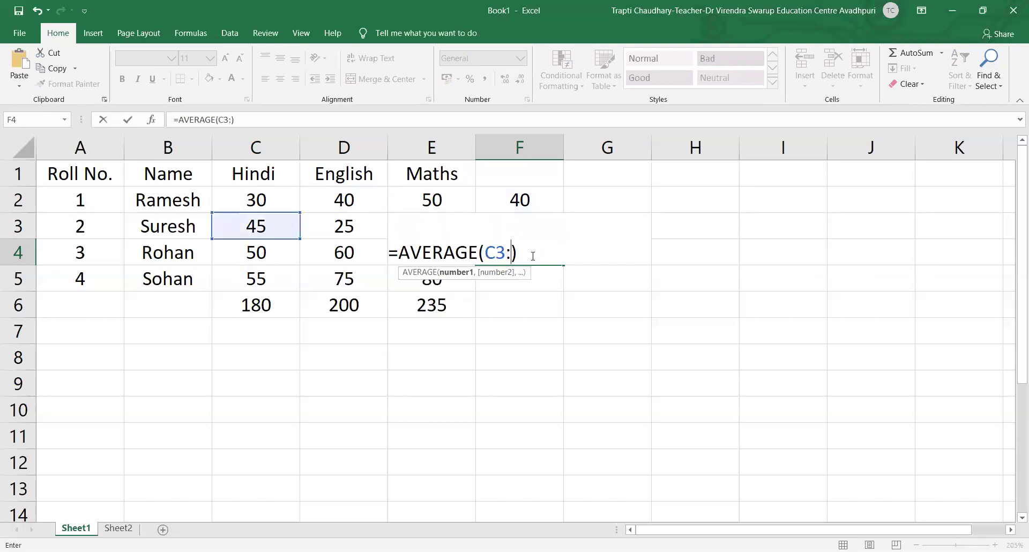
key(Right)
key(Right)
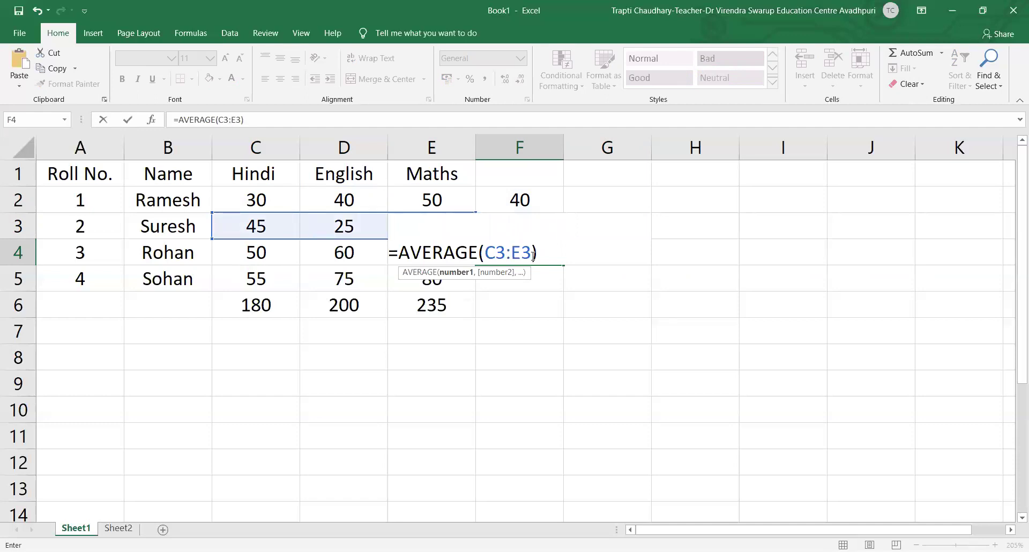
- Correct the range of the average in cell F4 to C4:E4 and enter the formula
key(BackSpace)
key(BackSpace)
key(BackSpace)
key(BackSpace)
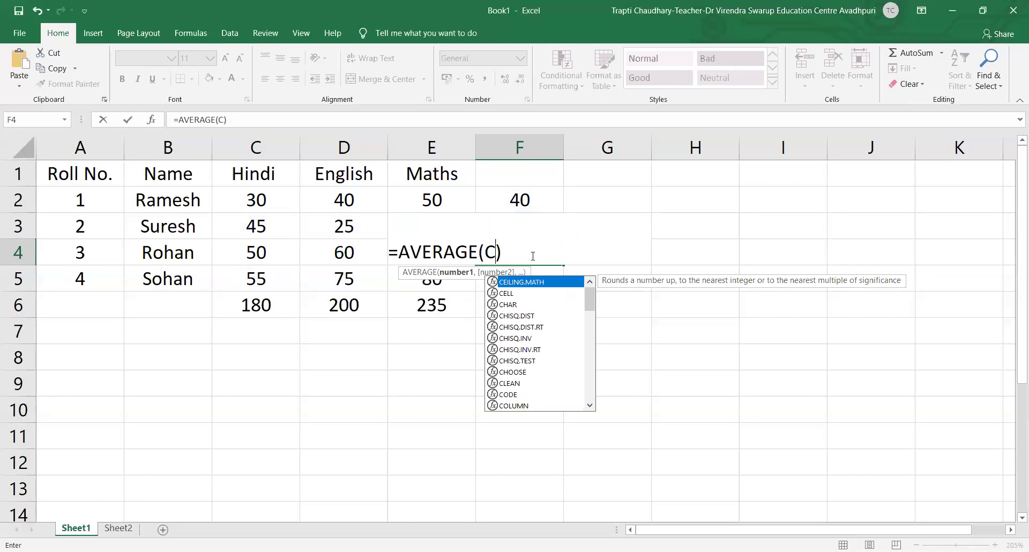
text(4:)
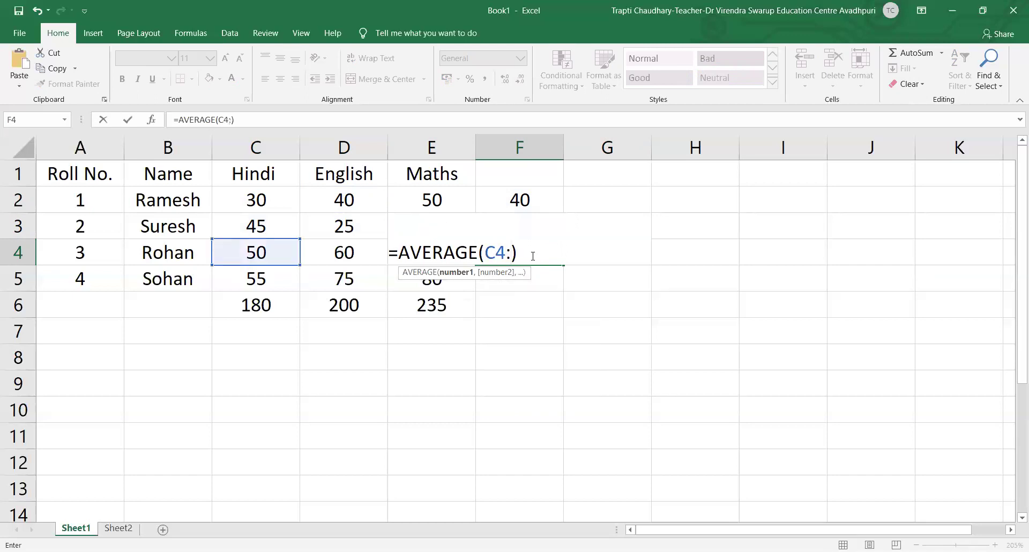
key(Right)
key(Right)
key(Return)
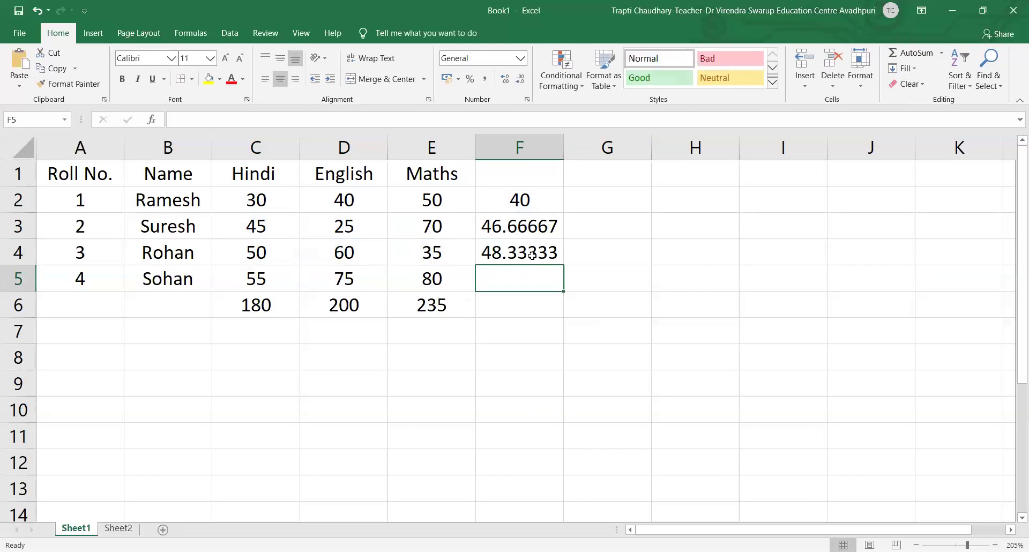
- Average the row 5 marks in cell F5, replacing the suggested range with C5:E5
click(943, 56)
click(916, 83)
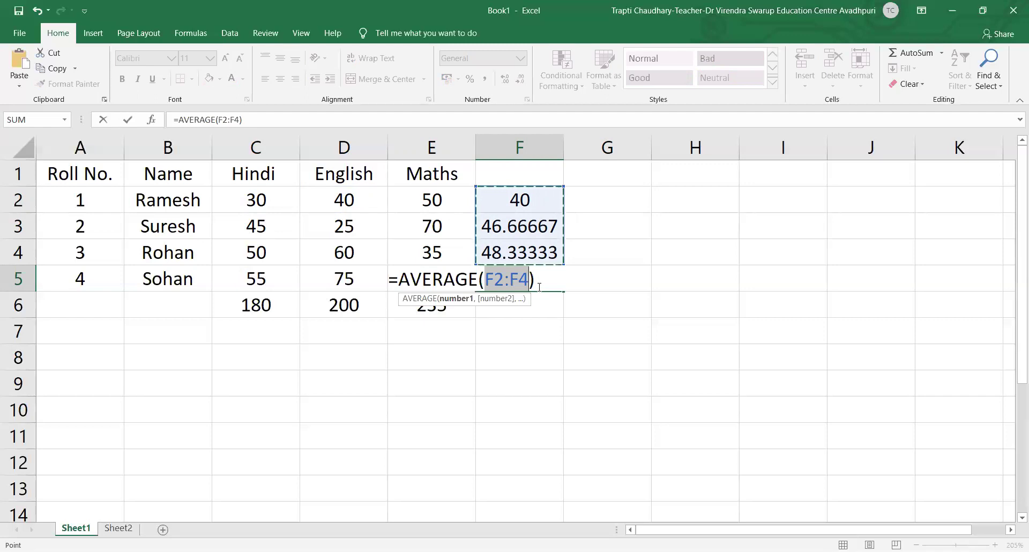
drag(531, 280, 486, 281)
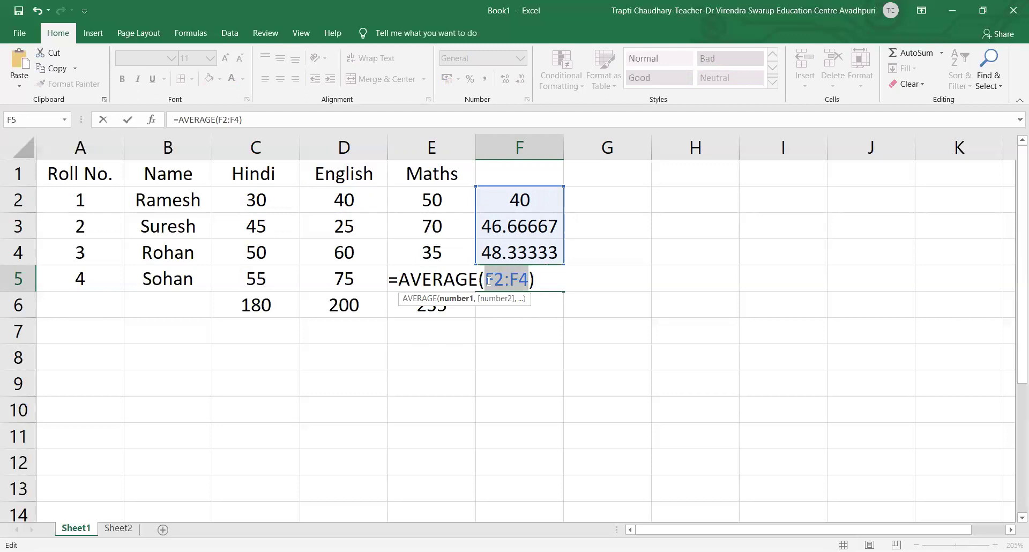
key(BackSpace)
click(249, 277)
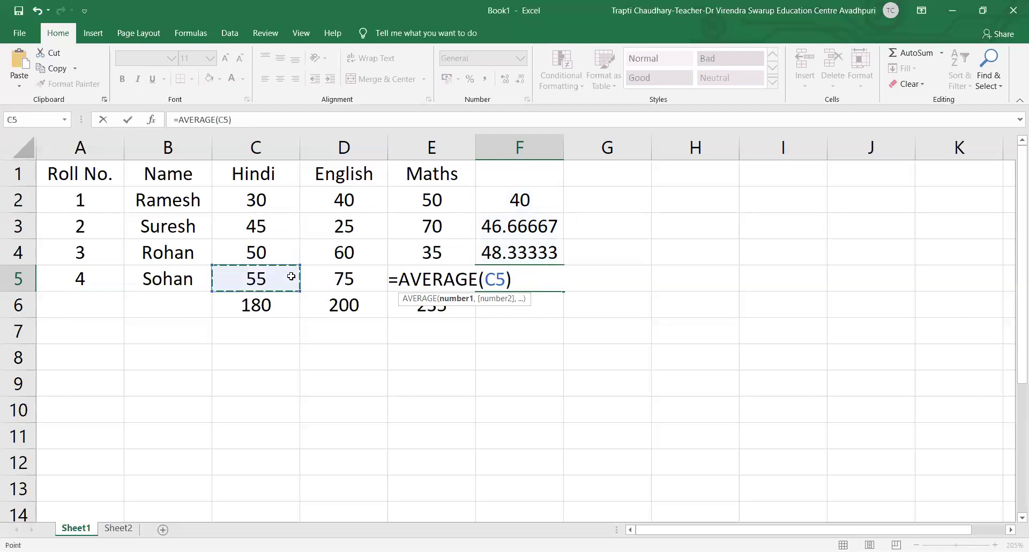
drag(312, 276, 421, 274)
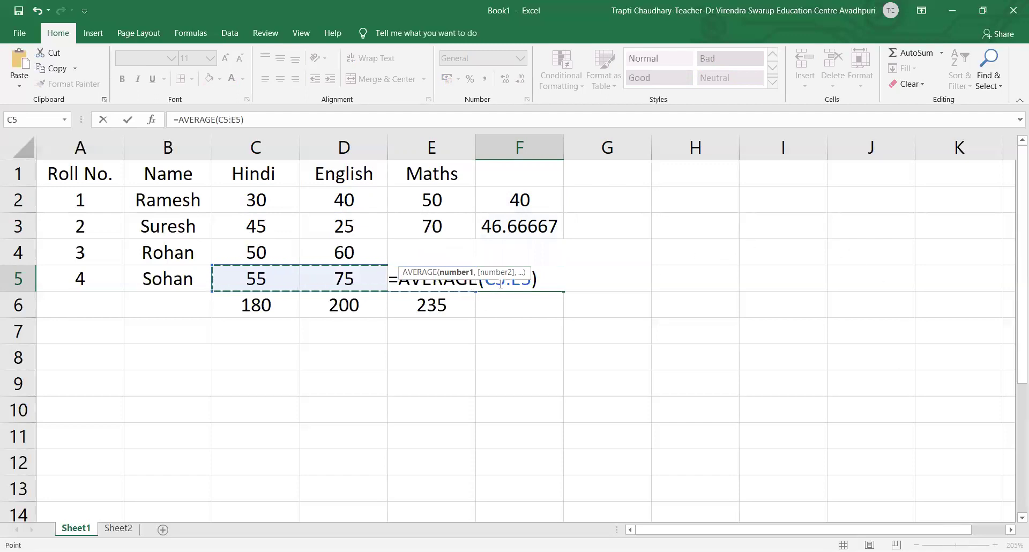
key(Return)
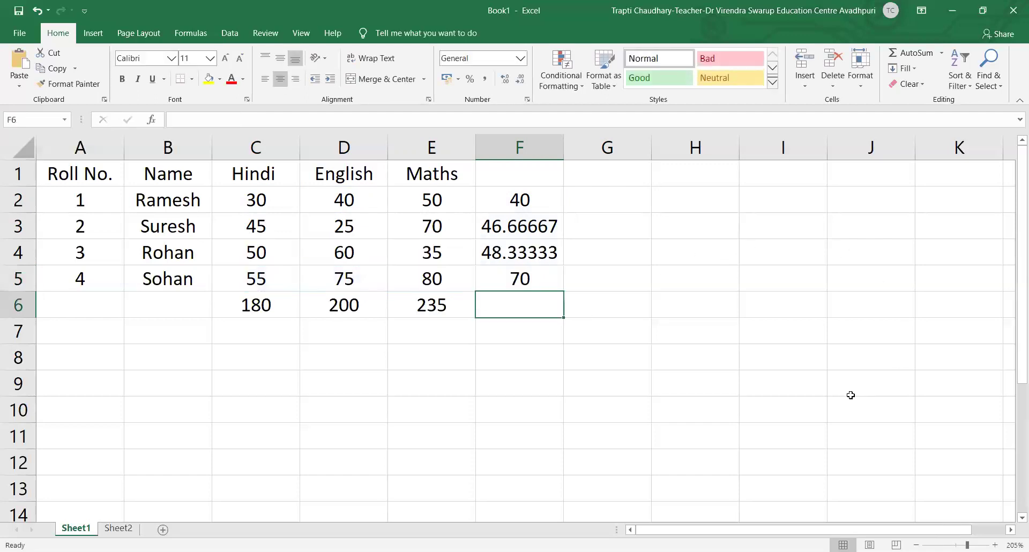
- Check the average in cell F5 against the Hindi, English and Maths marks in C5 to E5
click(531, 282)
drag(271, 281, 434, 280)
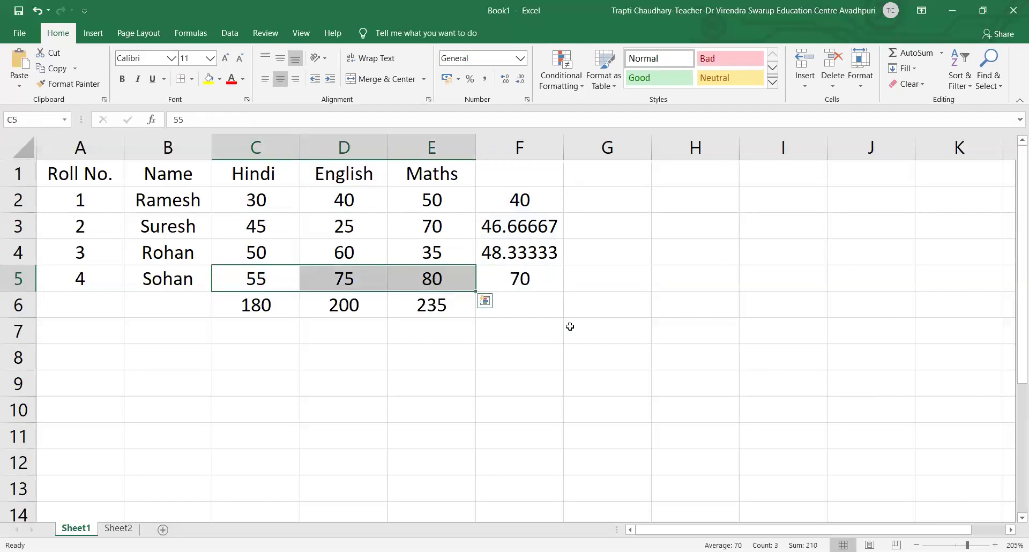
click(390, 358)
click(275, 268)
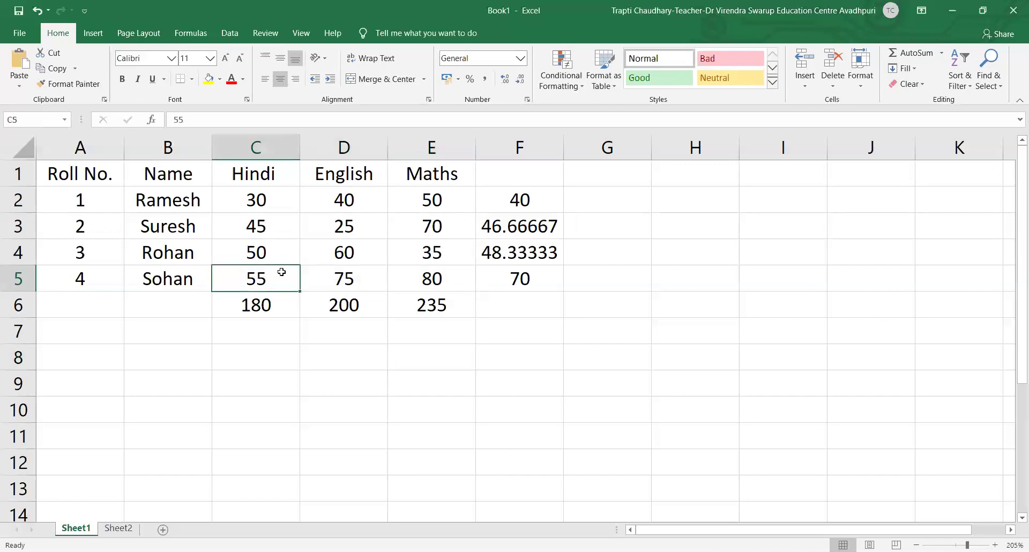
click(331, 277)
click(438, 278)
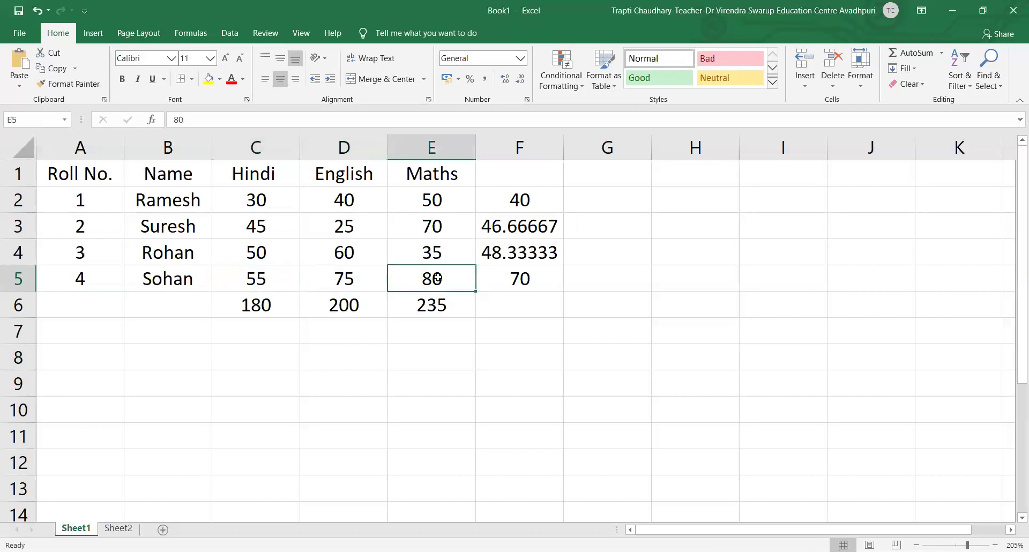
click(522, 276)
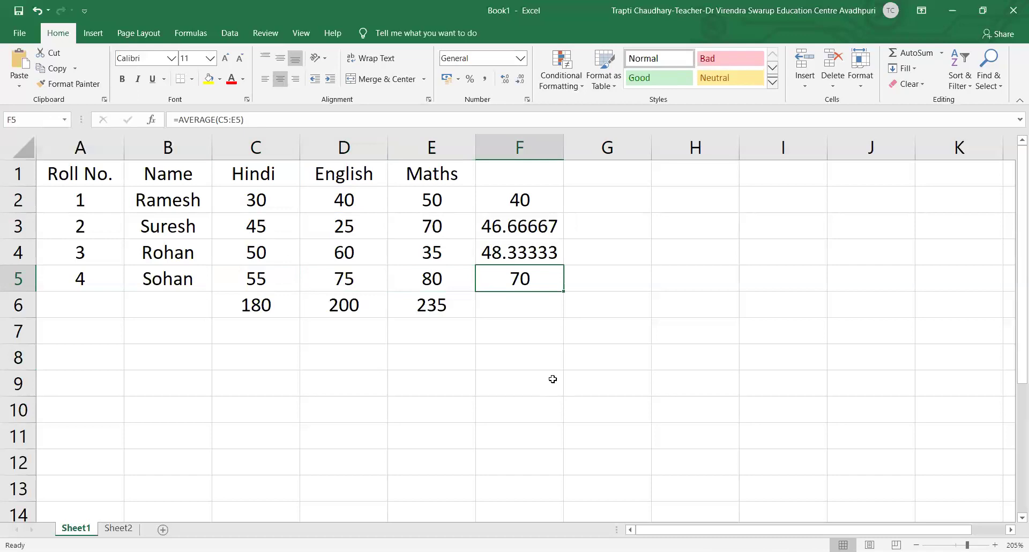
- Count the numbers of row 2 in cell G2 with the Count Numbers function, accepting the suggested range C2:F2
click(596, 194)
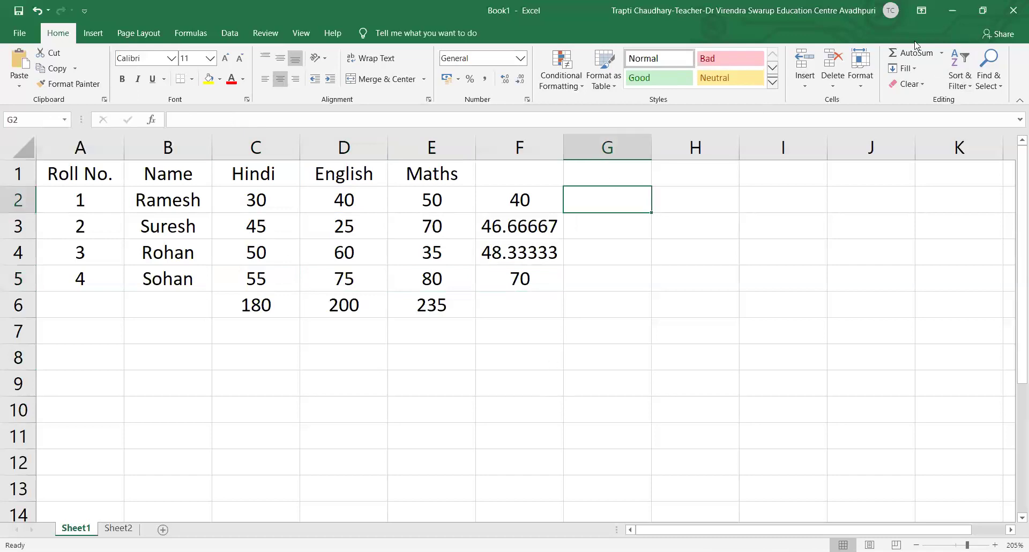
click(942, 53)
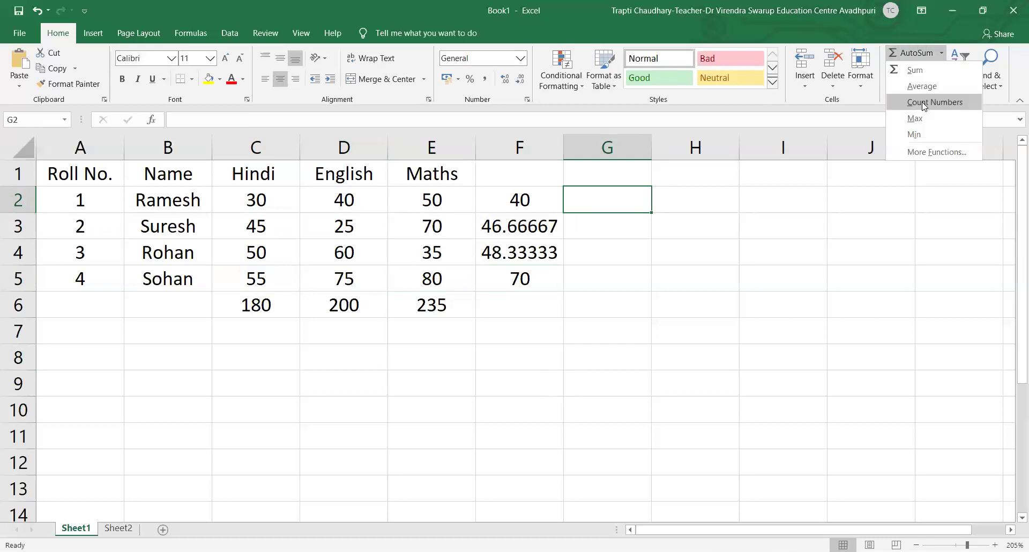
click(924, 102)
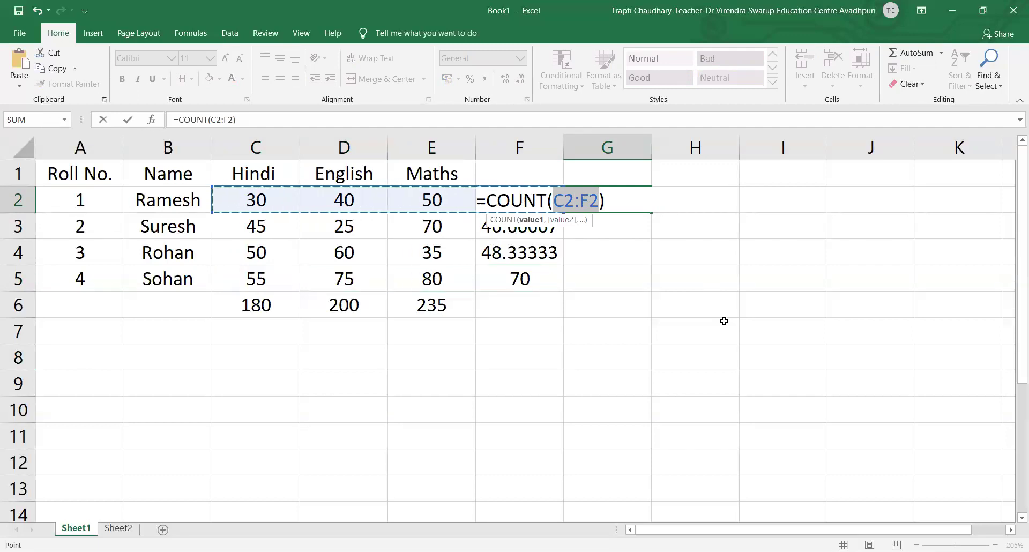
key(Return)
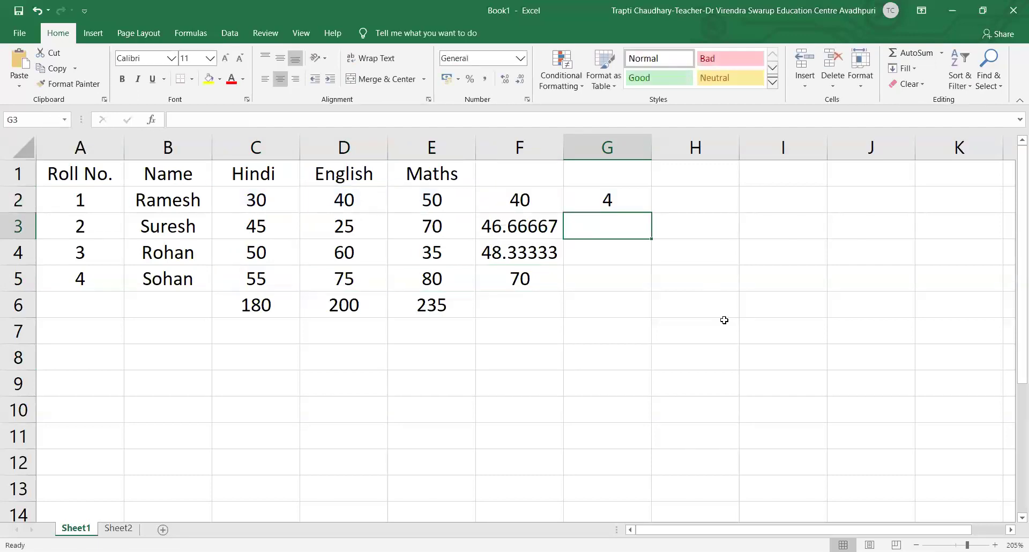
- Check the count in cell G2 against the numeric cells C2 to F2
click(600, 200)
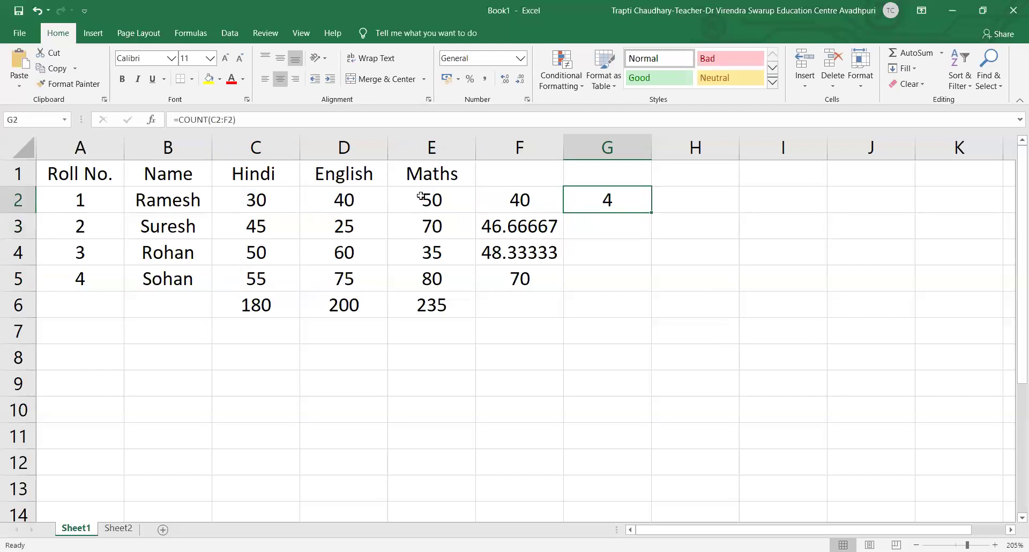
drag(273, 202, 539, 202)
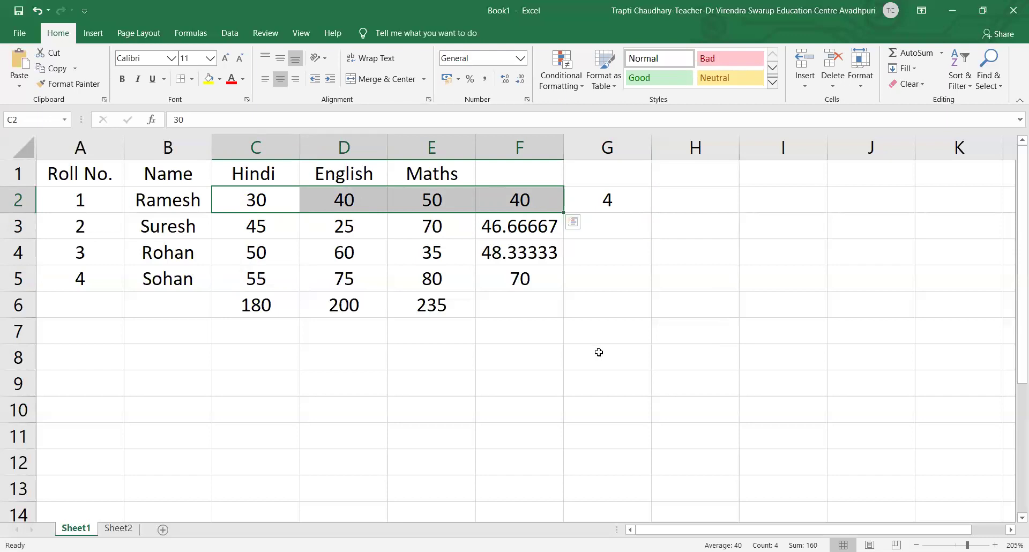
click(578, 295)
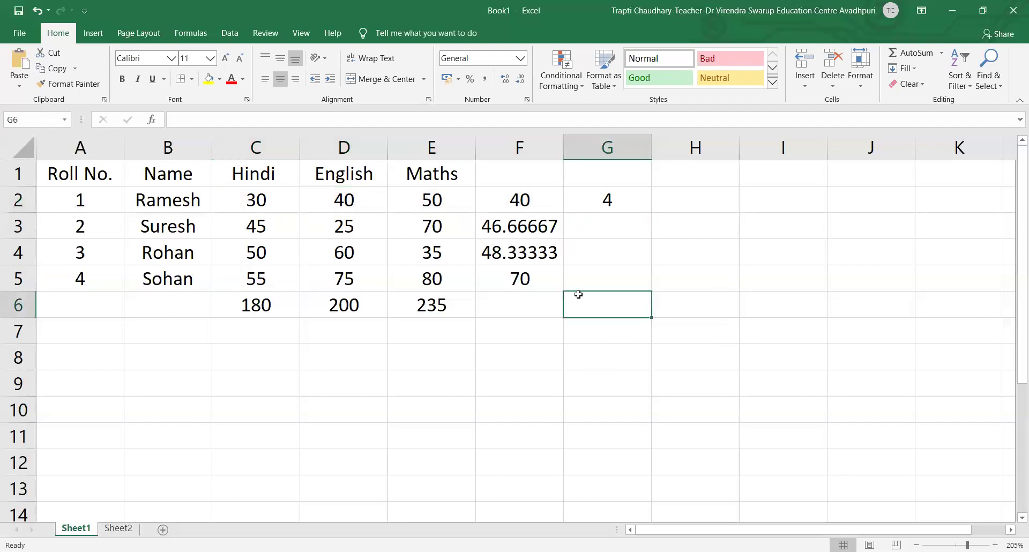
- Count the numbers of the range A1:E5 in cell G3 with Count Numbers, and check the result against those cells
click(639, 225)
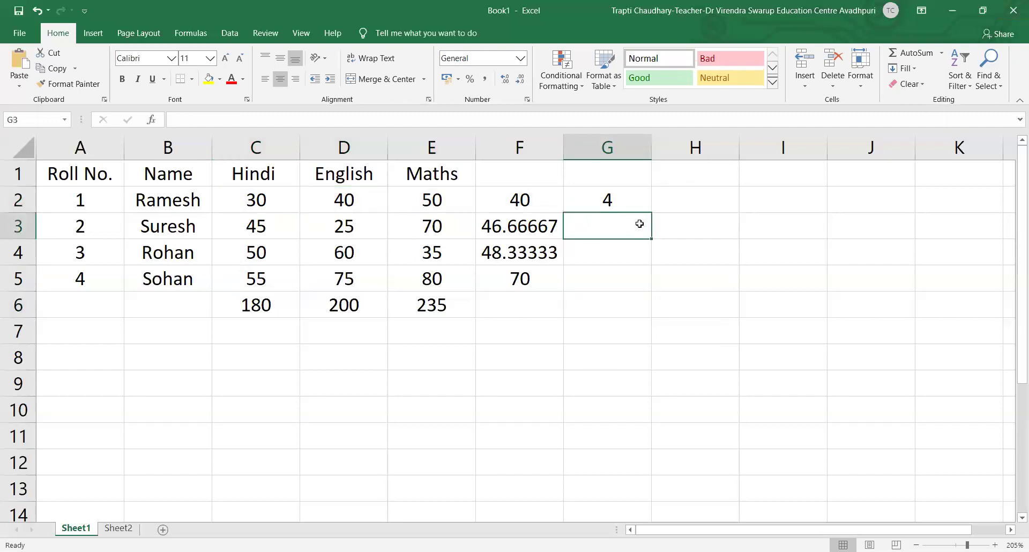
click(941, 53)
click(929, 102)
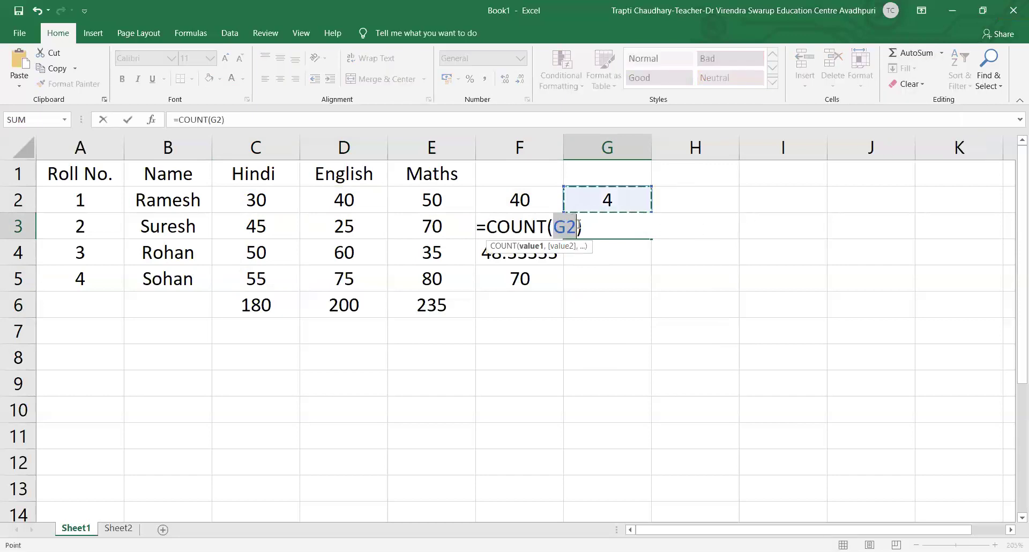
drag(577, 228, 556, 228)
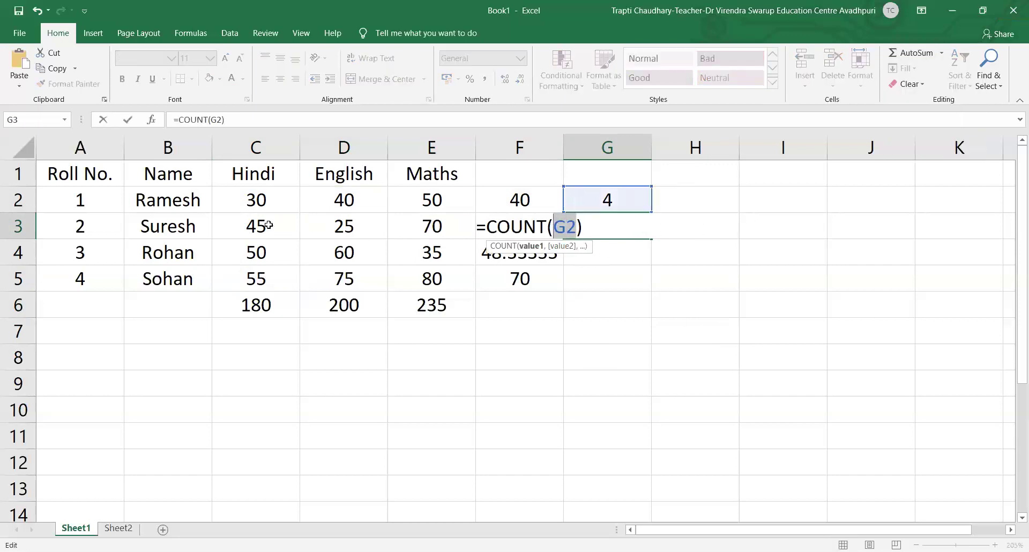
click(70, 173)
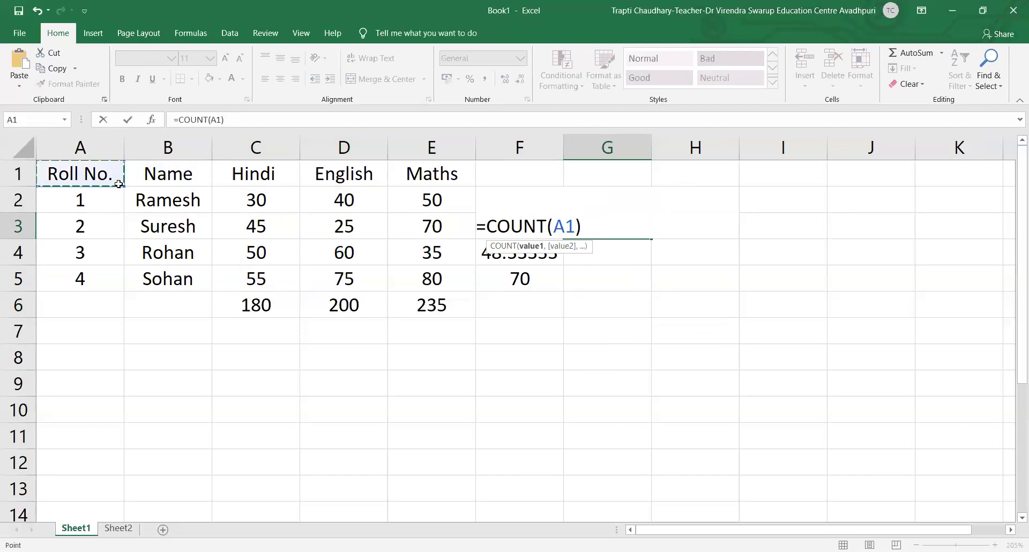
shift+click(415, 274)
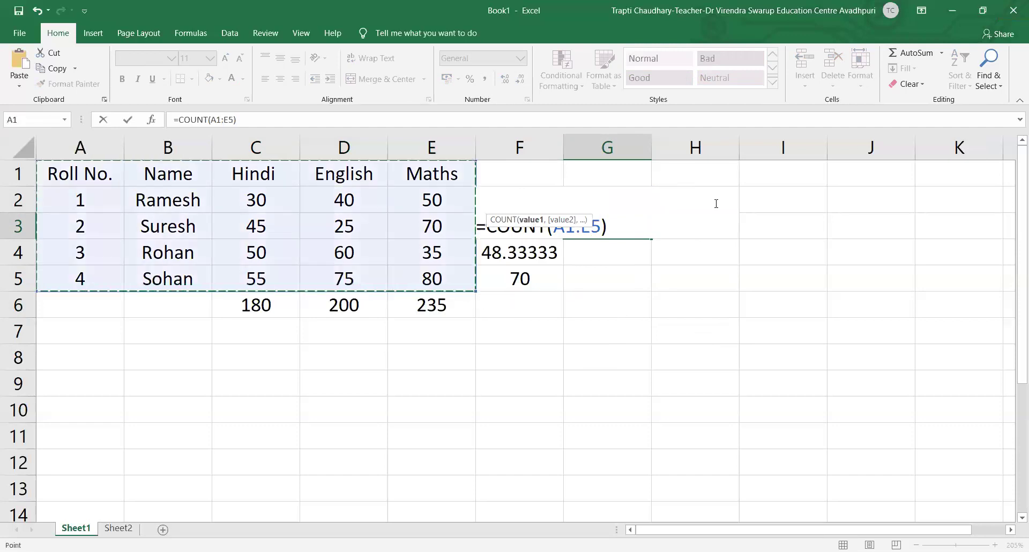
click(565, 228)
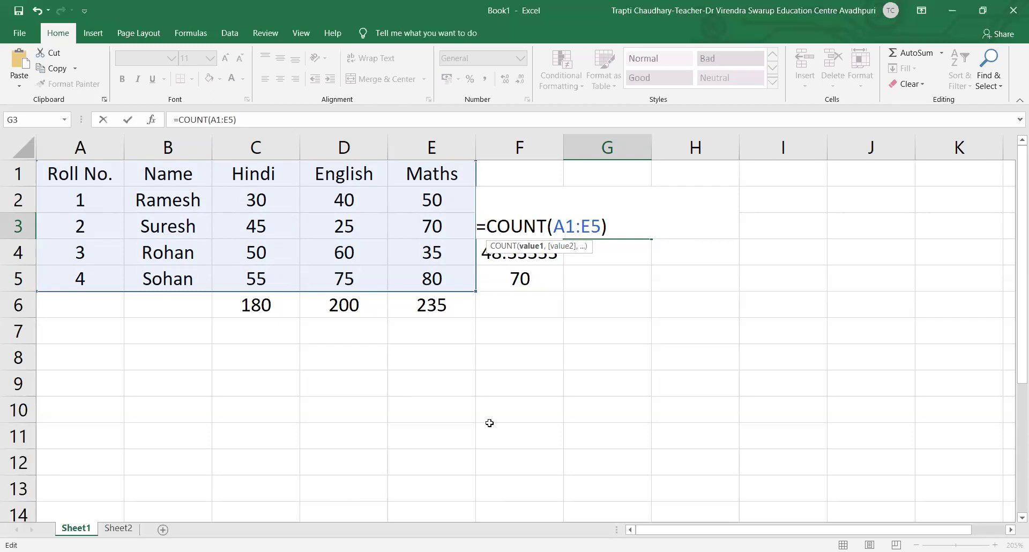
key(Return)
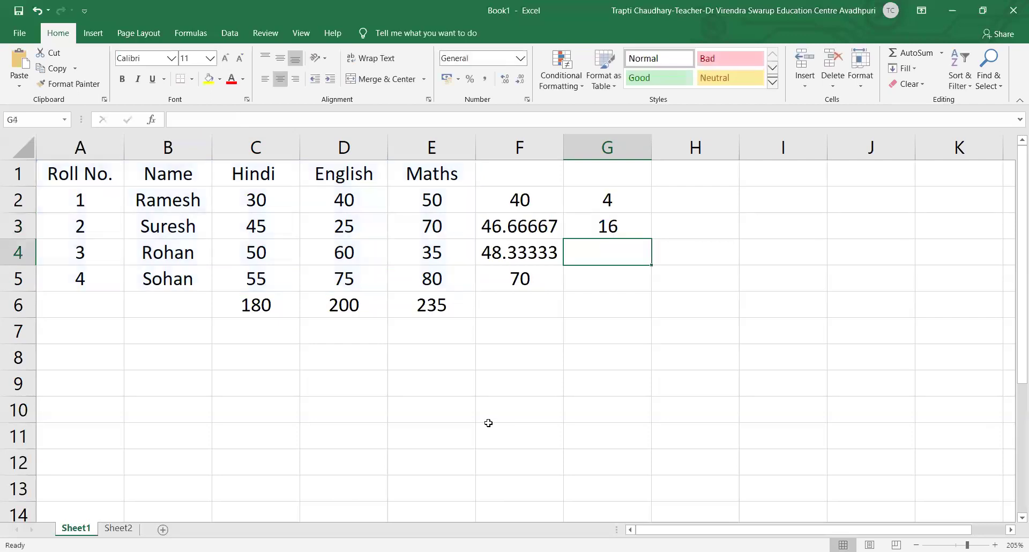
click(603, 226)
drag(63, 169, 426, 279)
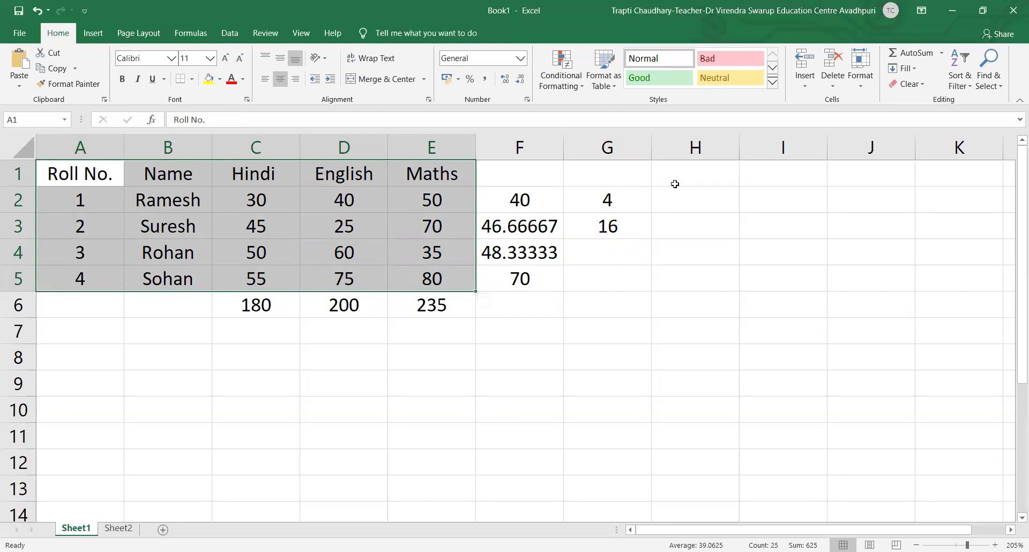
- Find the maximum of row 2 in cell H2 with the Max function, correcting the suggested range to C2:F2
click(682, 202)
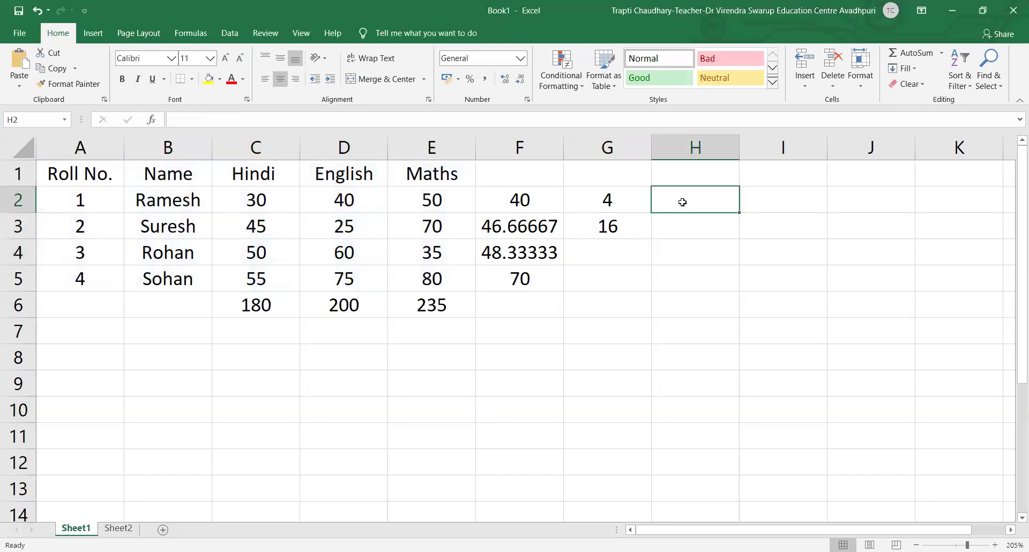
click(942, 53)
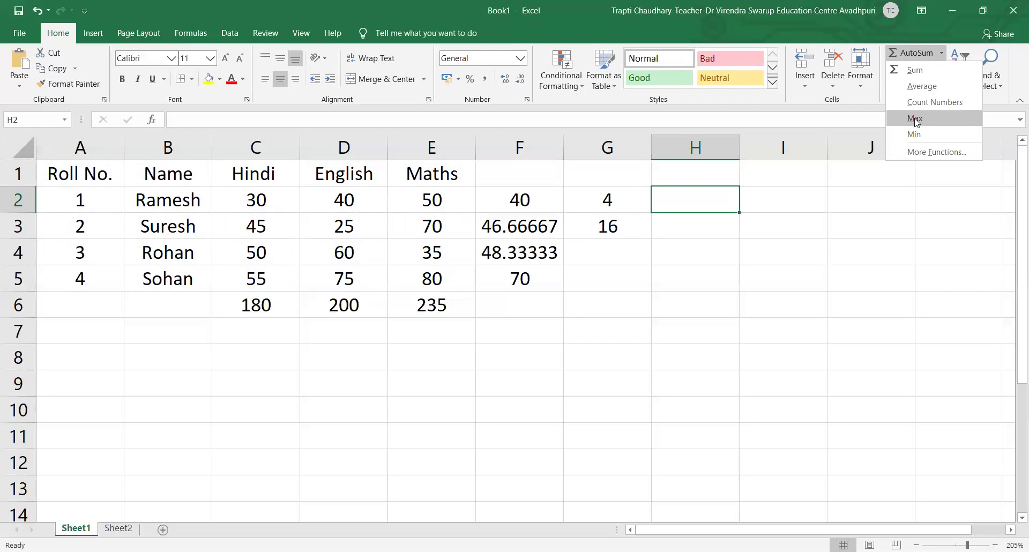
click(915, 118)
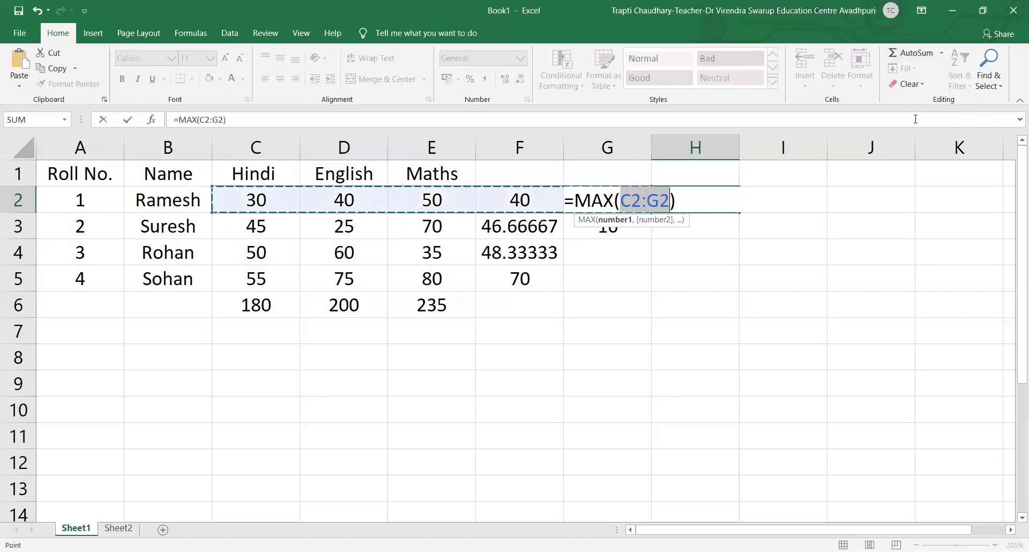
click(659, 202)
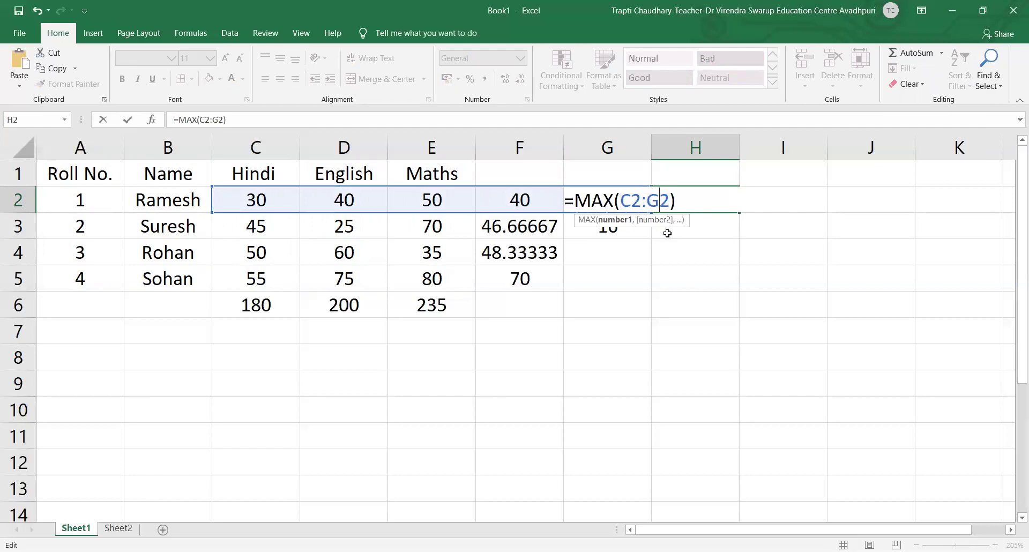
key(BackSpace)
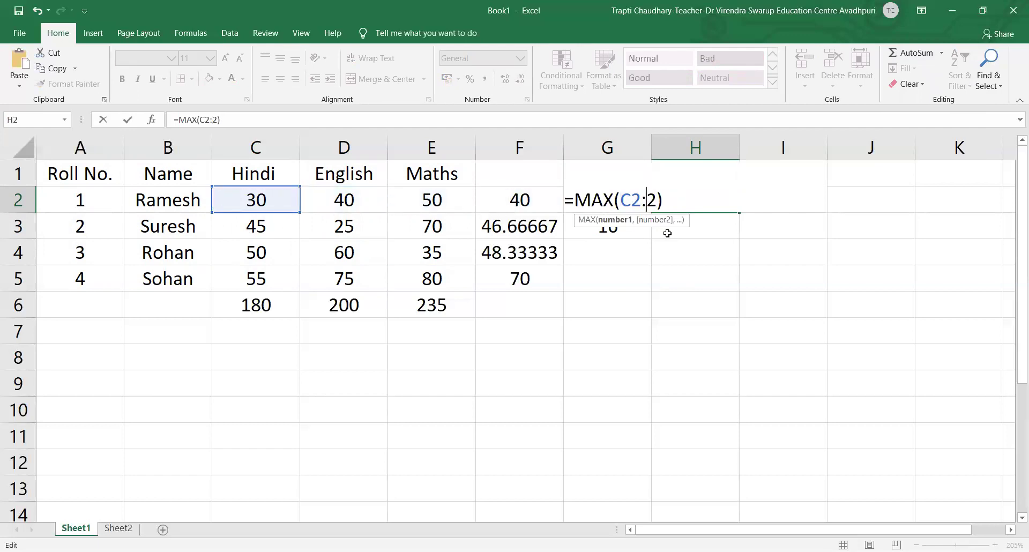
text(F)
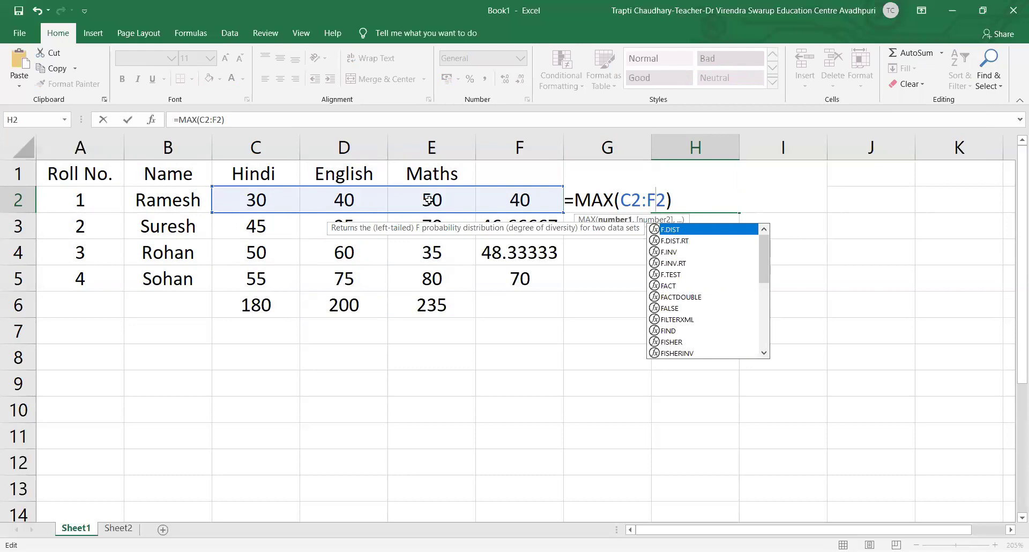
key(Return)
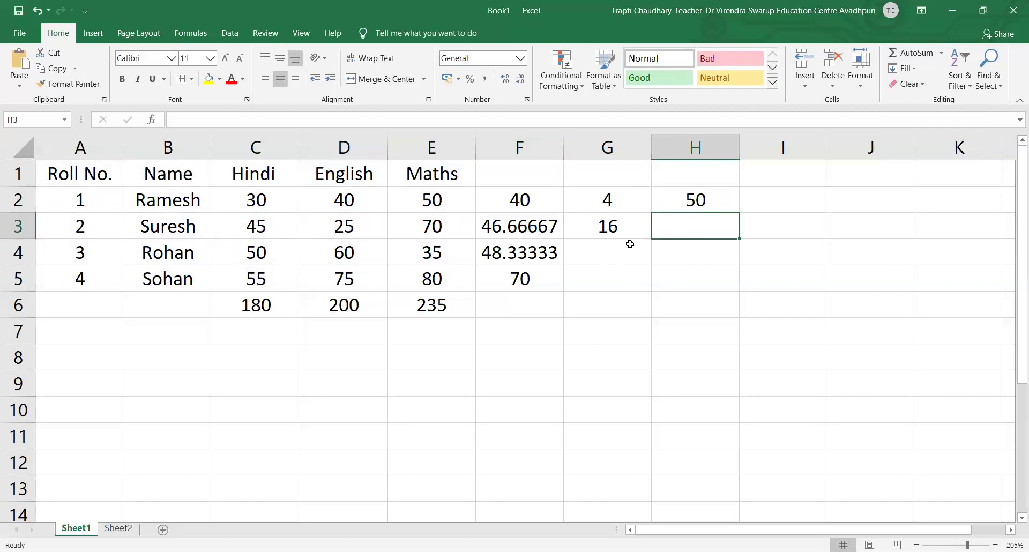
- Find the highest mark of the range C3:E5 in cell H3 with the Max function, and review the entered formula
click(942, 53)
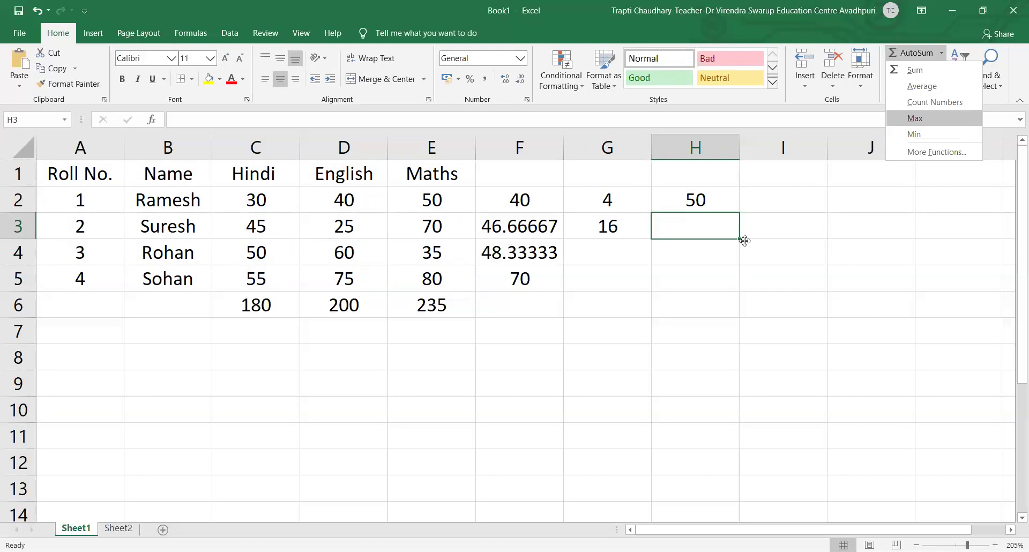
click(930, 121)
click(709, 226)
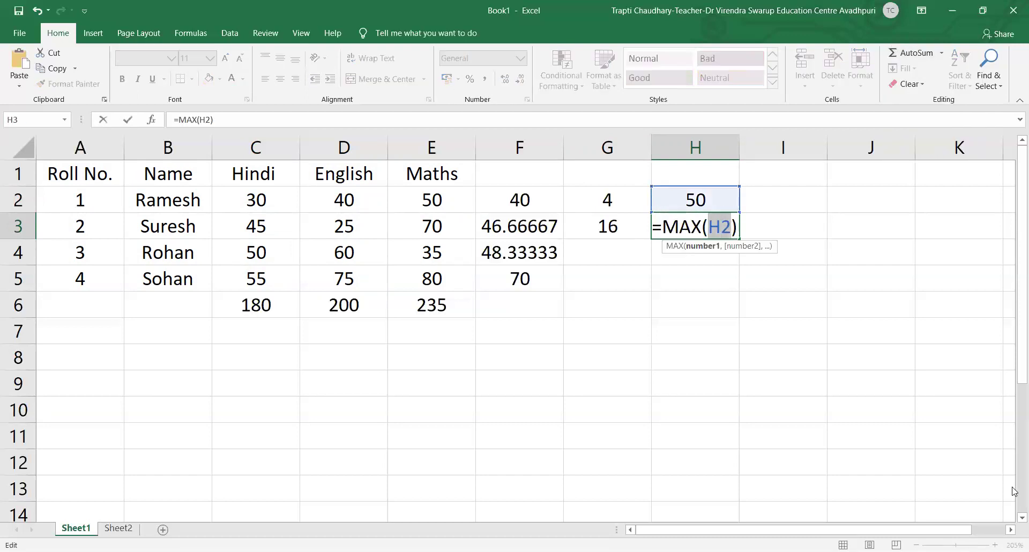
click(258, 229)
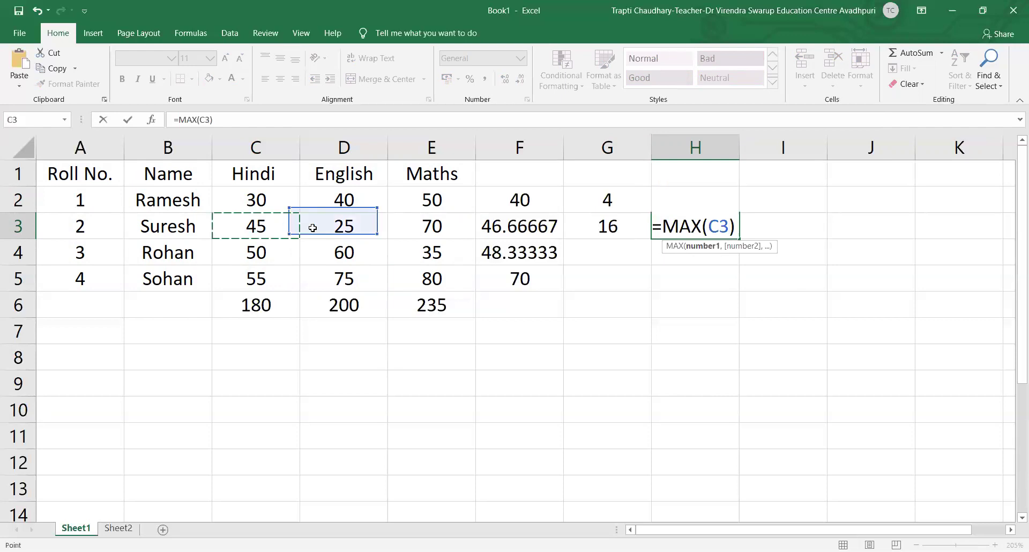
drag(313, 228, 419, 277)
click(637, 230)
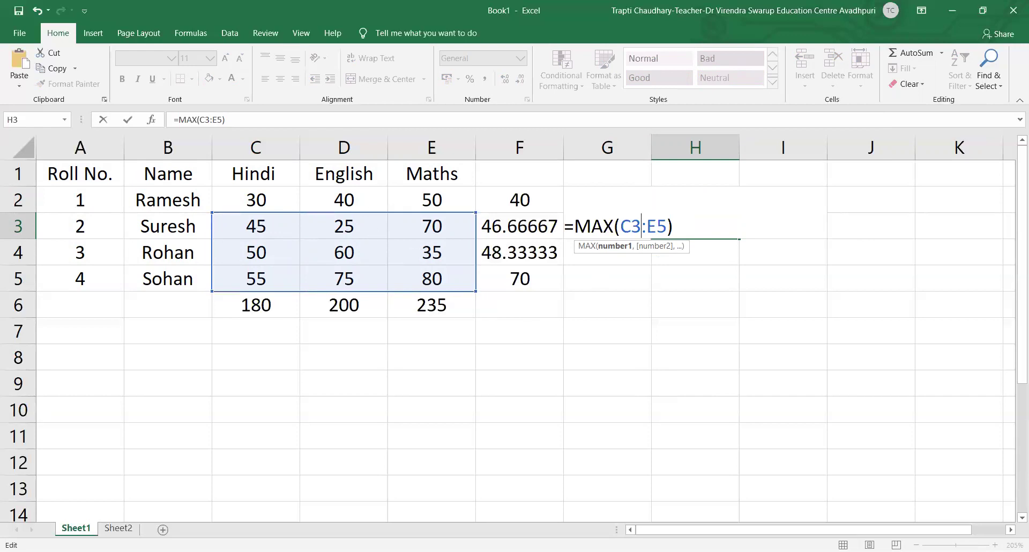
key(Return)
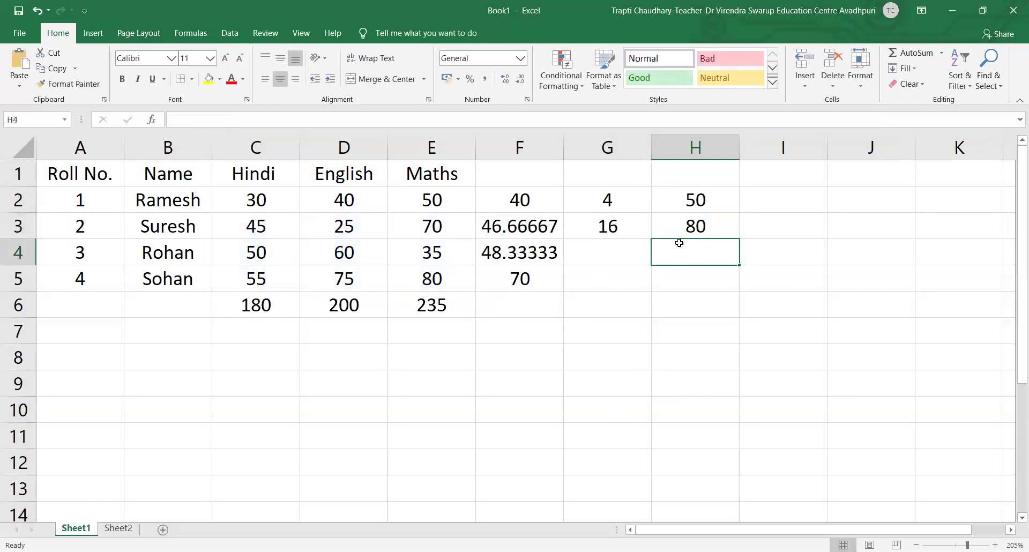
click(676, 225)
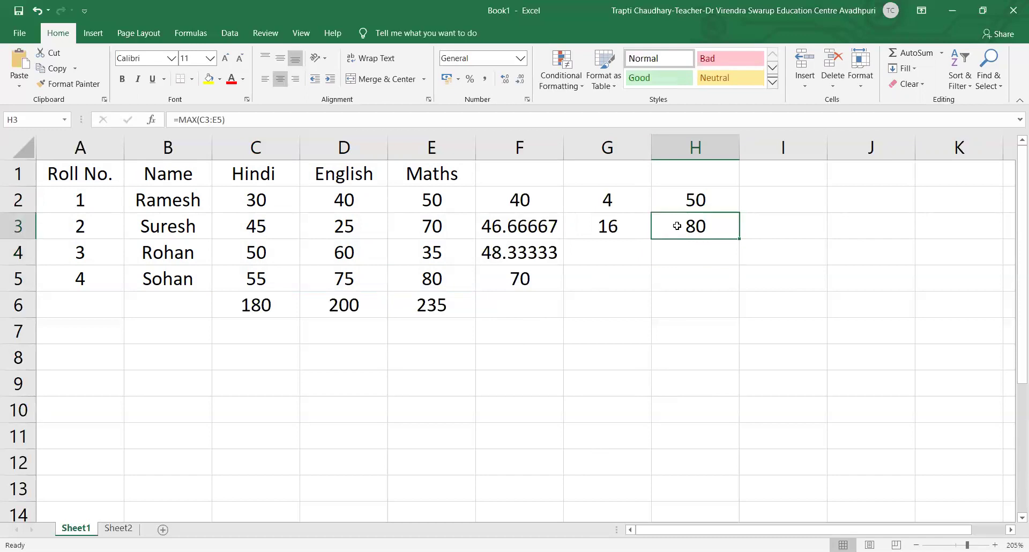
- Find the minimum of row 2 in cell I2 with the Min function over the suggested range C2:H2, and check it against those cells
click(773, 193)
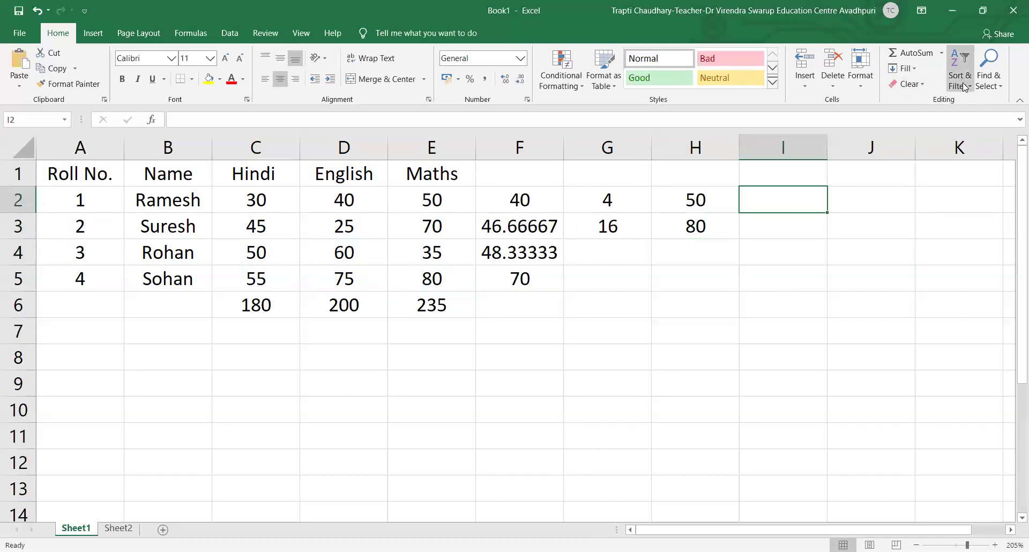
click(941, 54)
click(915, 135)
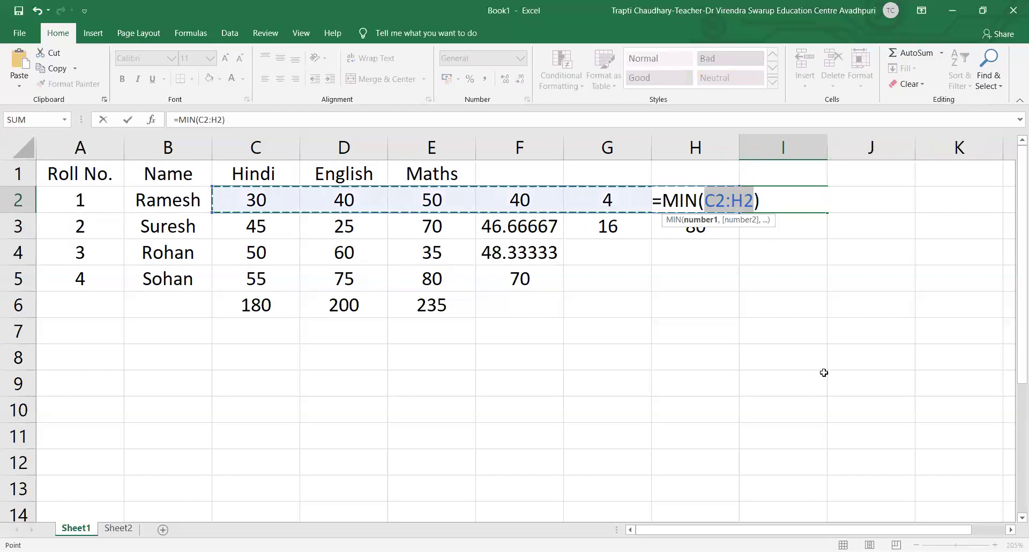
key(Return)
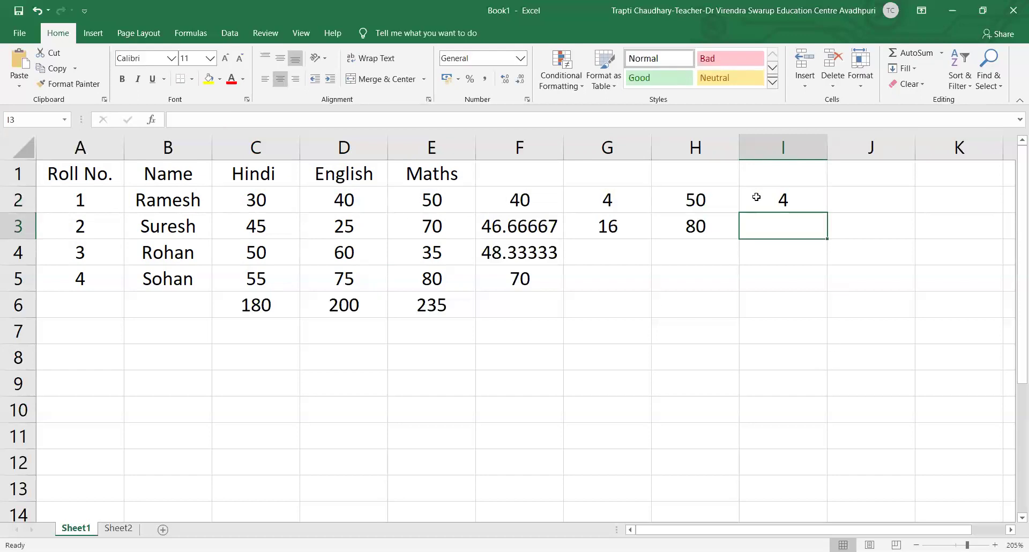
drag(721, 200, 259, 204)
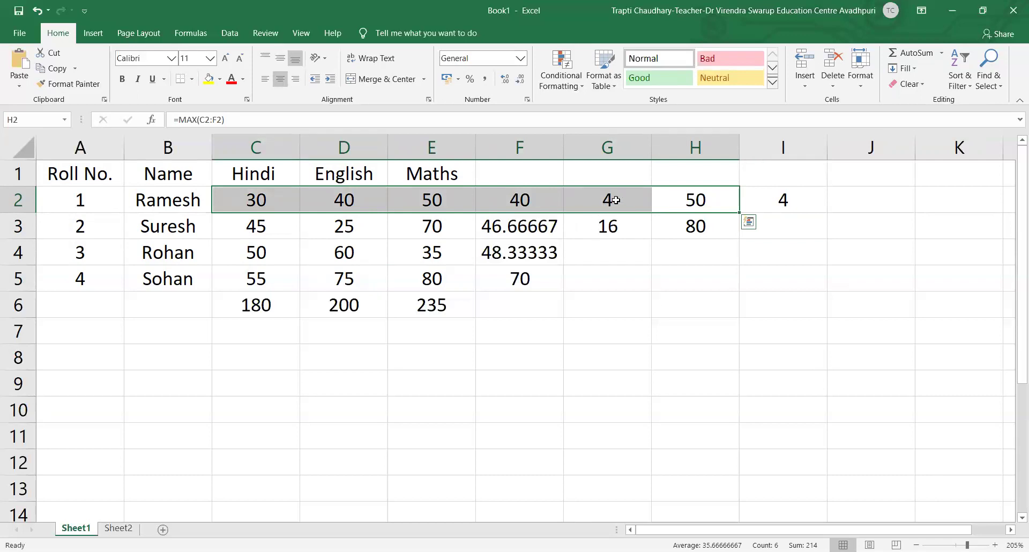
click(783, 195)
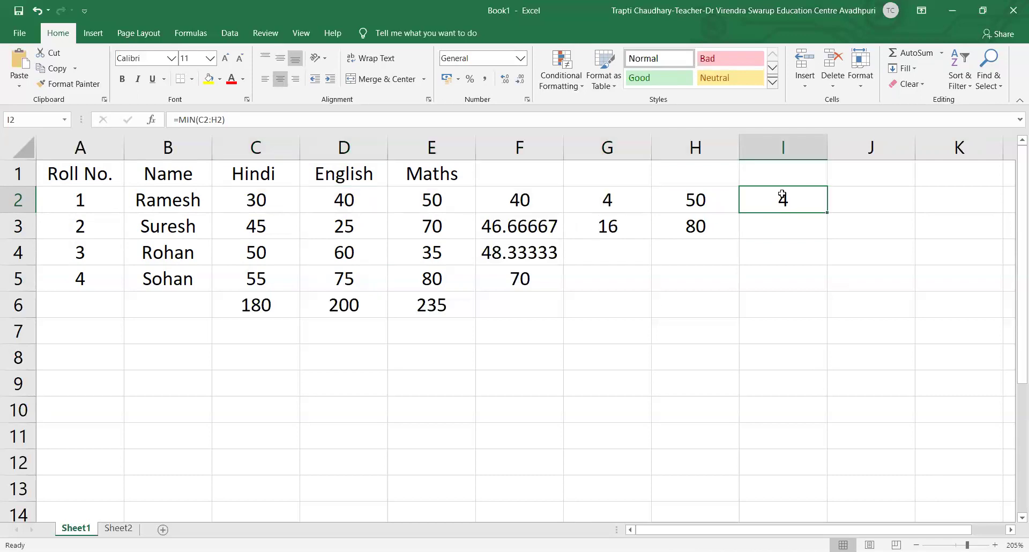
- Find the minimum of the range C2:F6 in cell I3 with the Min function, replacing the suggested range
click(782, 229)
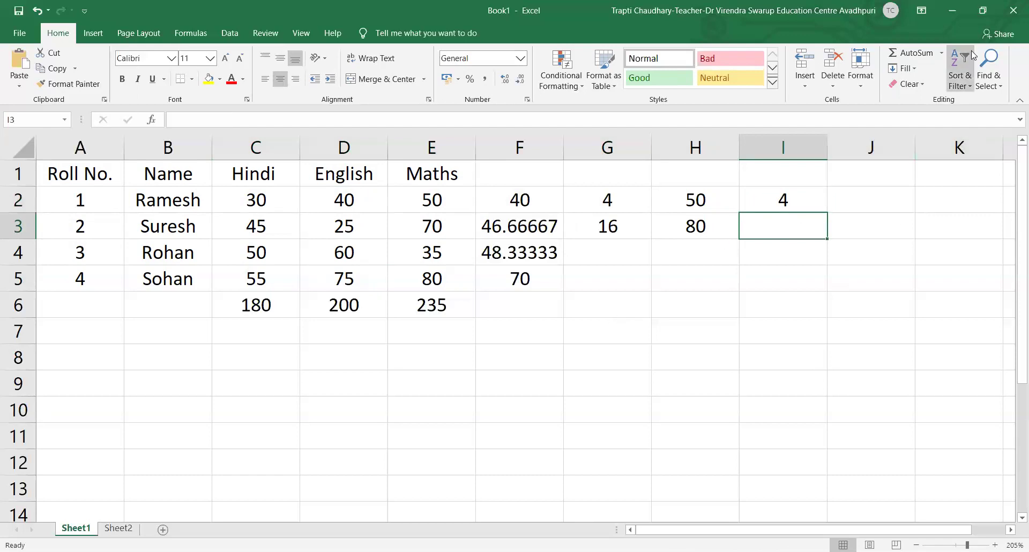
click(942, 54)
click(911, 134)
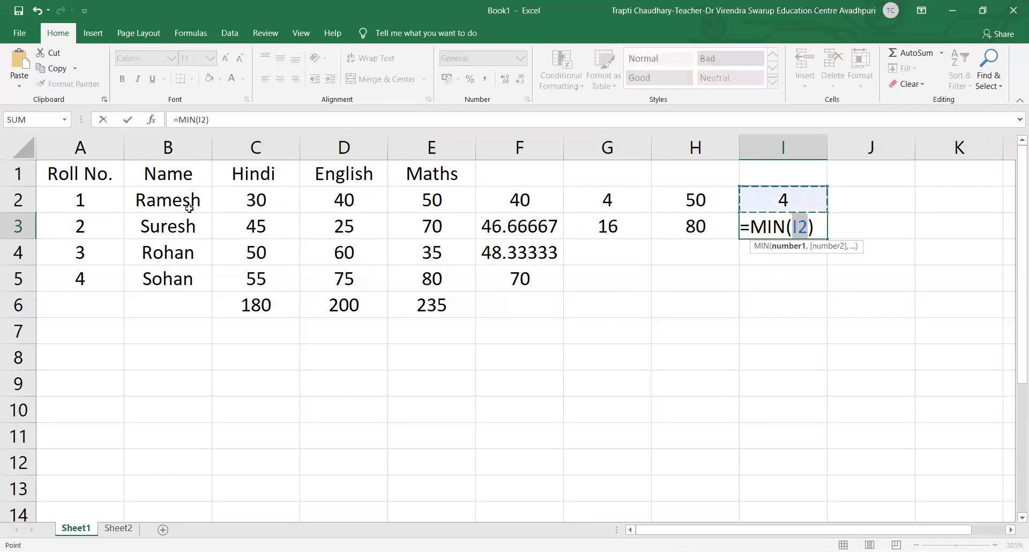
click(238, 198)
drag(285, 221, 481, 302)
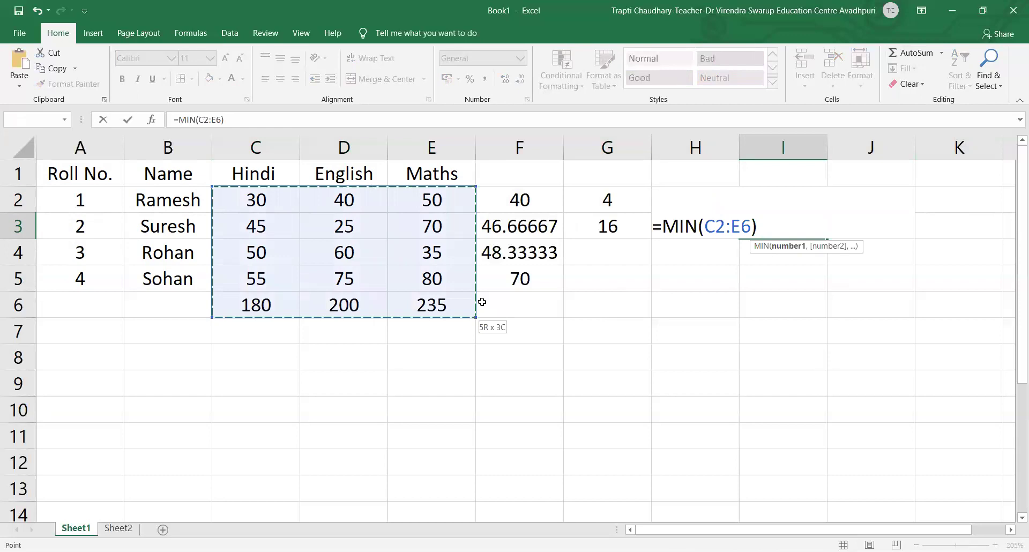
drag(482, 302, 501, 311)
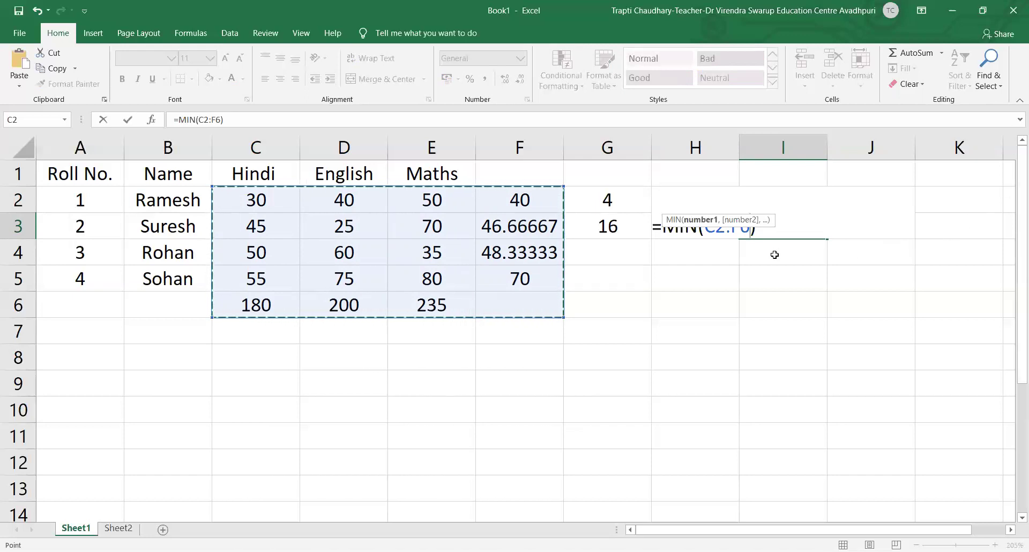
key(Return)
- Check the minimum in cell I3 against the range C2:F6 and cell D3, and bring up the list of AutoSum functions
click(812, 218)
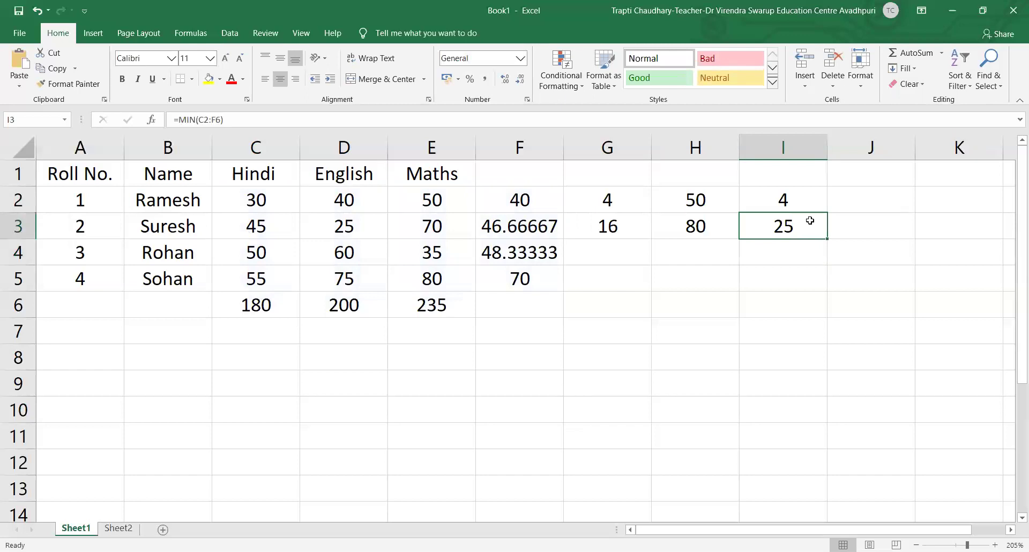
drag(253, 201, 524, 298)
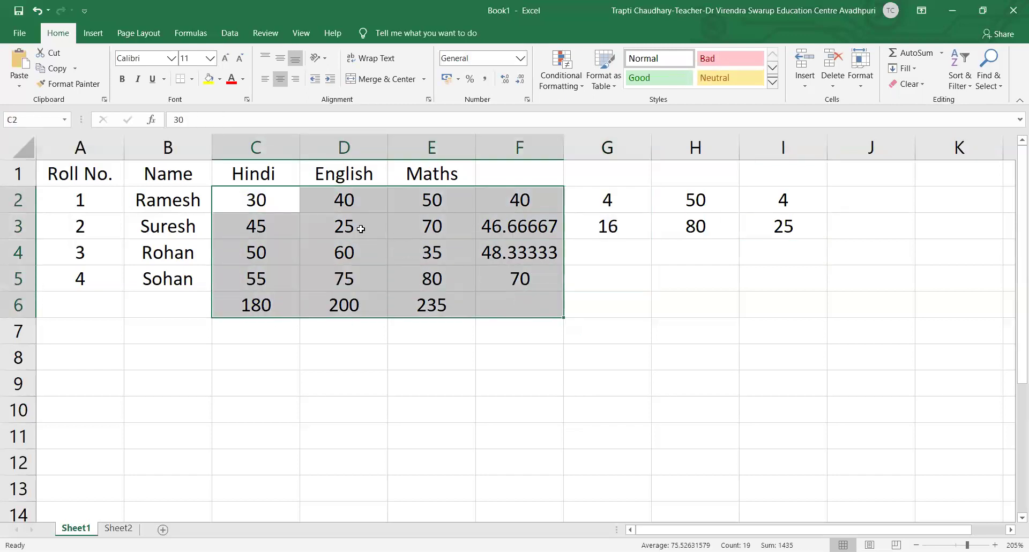
click(361, 229)
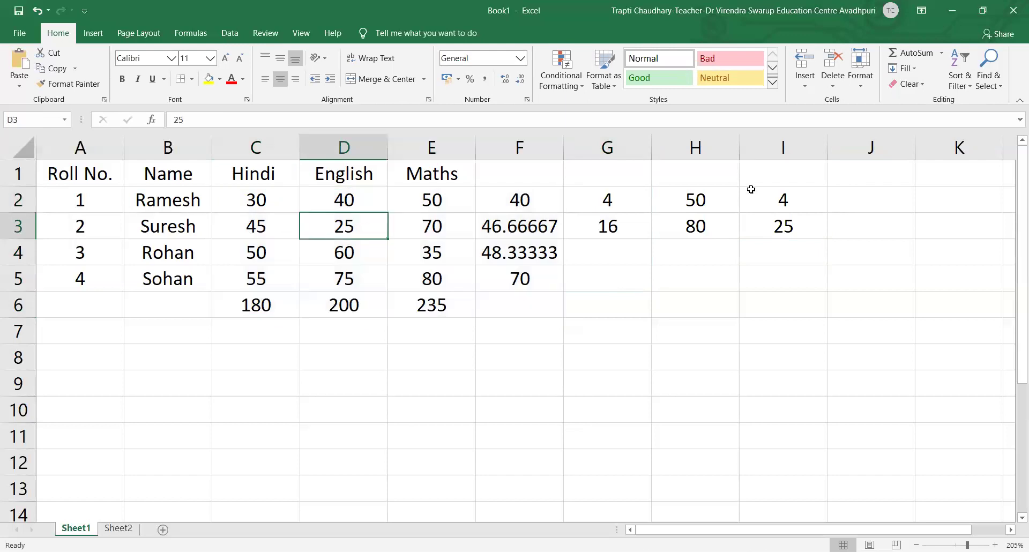
click(762, 225)
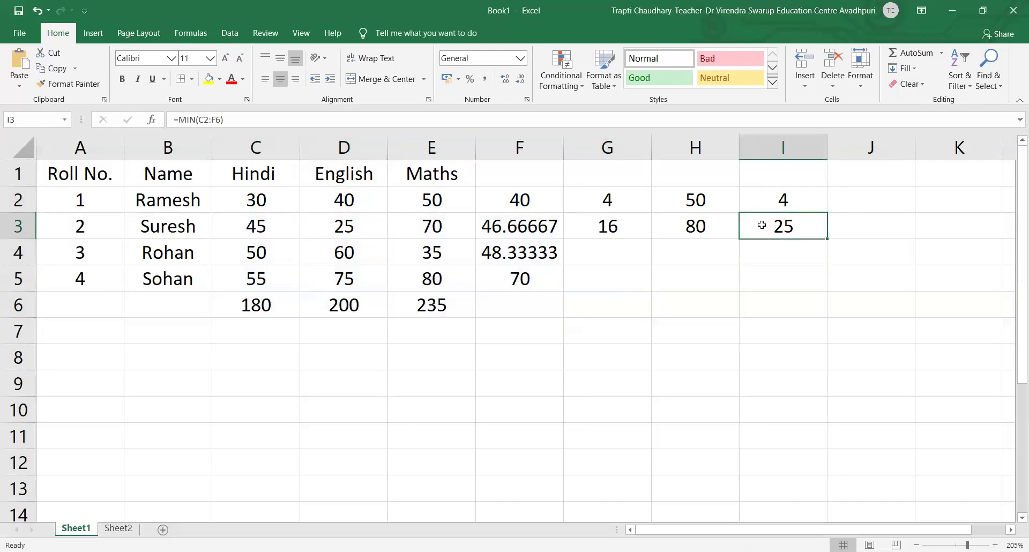
click(942, 54)
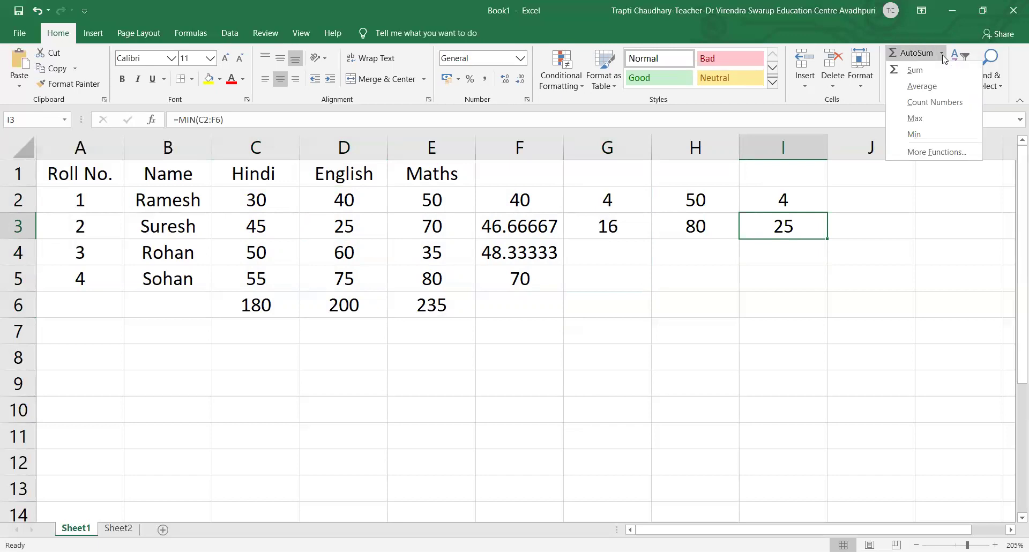